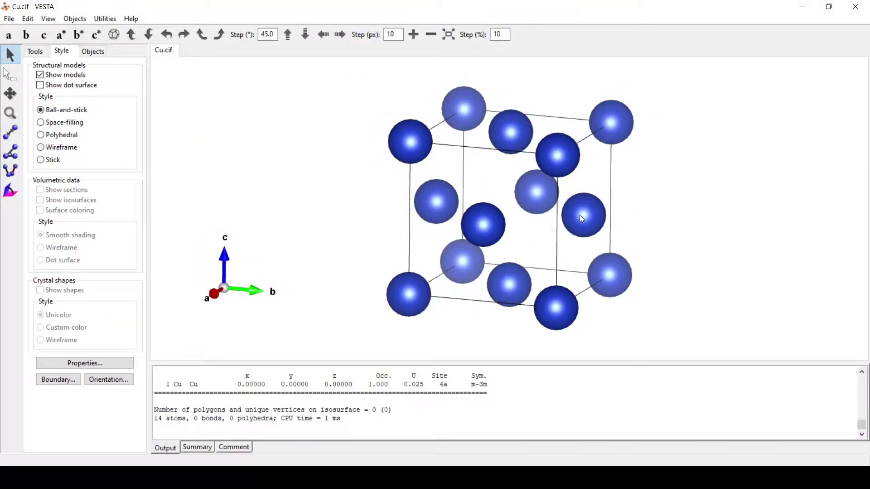
- Open the unit cell transformation settings for the Cu structure
{"action": "left_click_drag", "start_coordinate": [672, 164], "coordinate": [683, 178]}
{"action": "left_click_drag", "start_coordinate": [527, 202], "coordinate": [757, 233]}
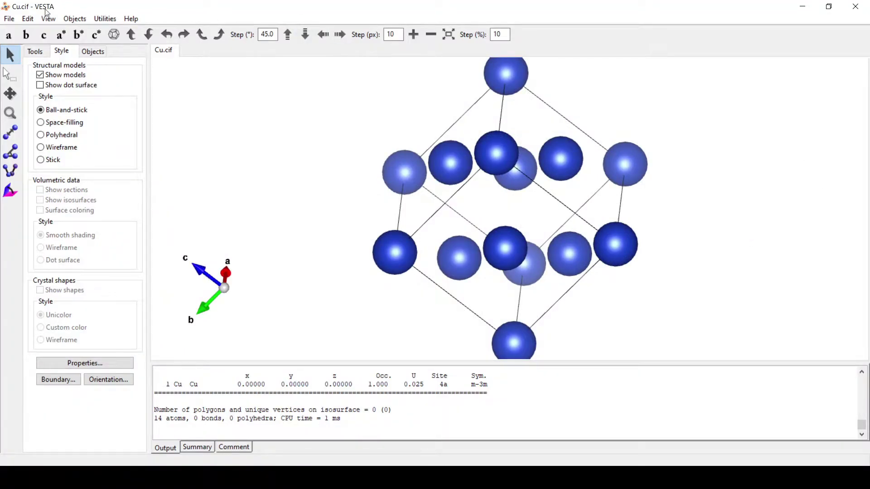
{"action": "left_click", "coordinate": [29, 19]}
{"action": "mouse_move", "coordinate": [45, 61]}
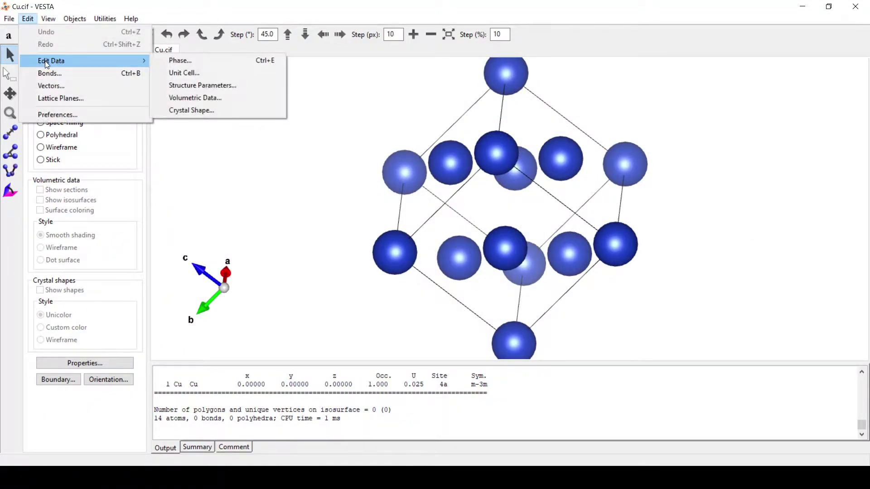
{"action": "left_click", "coordinate": [195, 87]}
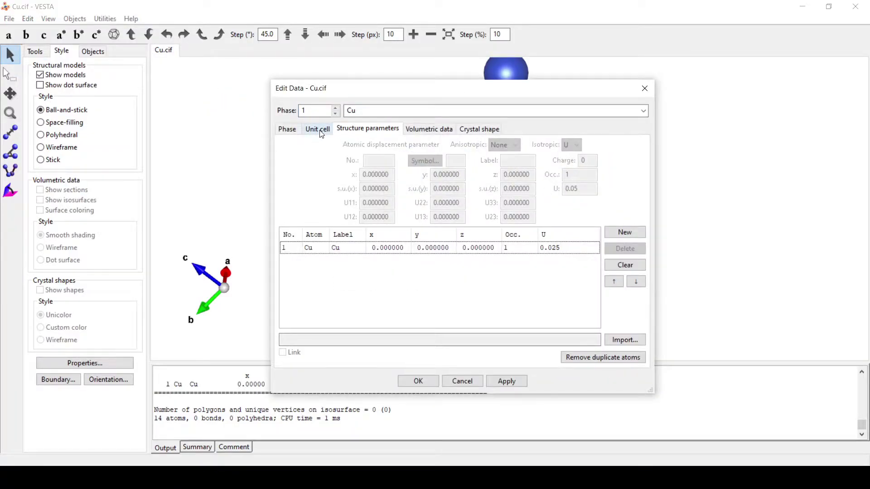
{"action": "left_click", "coordinate": [321, 131]}
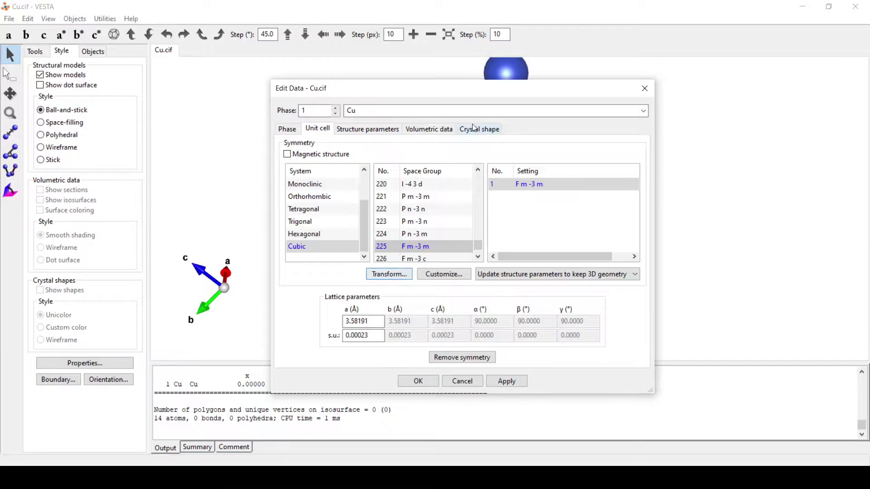
{"action": "left_click_drag", "start_coordinate": [425, 91], "coordinate": [231, 74]}
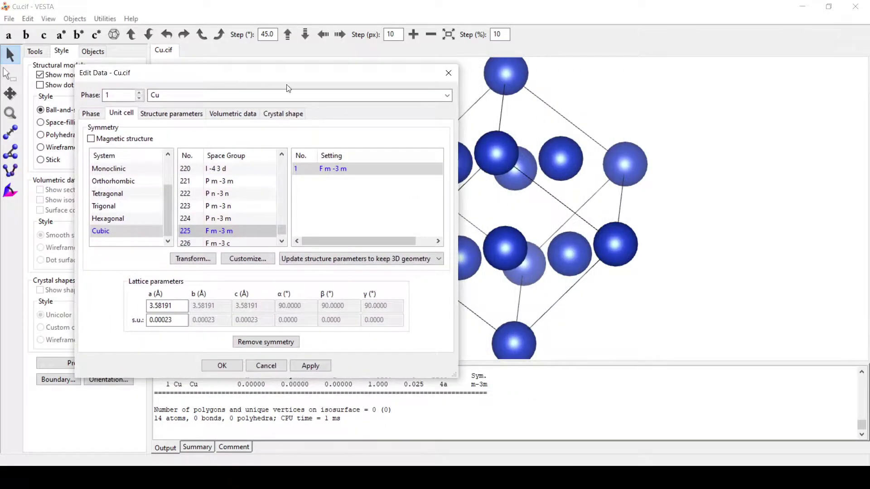
{"action": "left_click", "coordinate": [199, 261]}
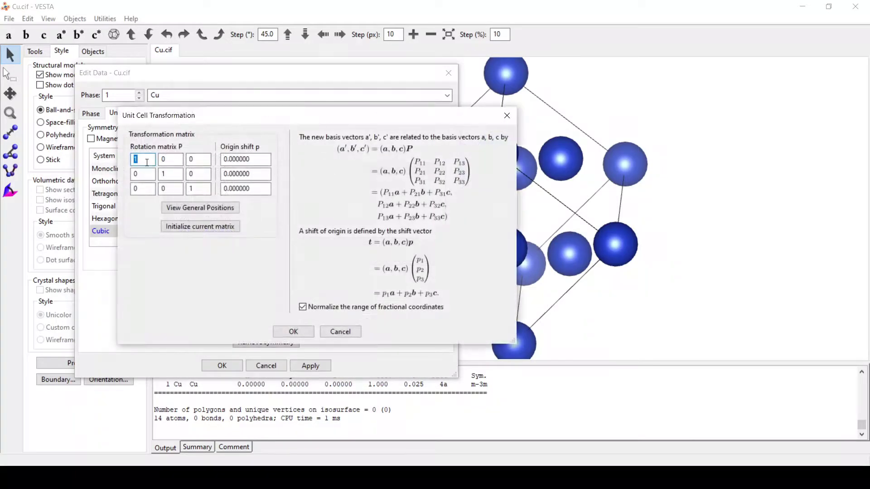
- Expand the copper cell into a 4×4×4 supercell by setting the rotation matrix diagonal to 4, 4, 4 and apply it
{"action": "type", "text": "4"}
{"action": "double_click", "coordinate": [170, 174]}
{"action": "type", "text": "4"}
{"action": "double_click", "coordinate": [201, 189]}
{"action": "type", "text": "4"}
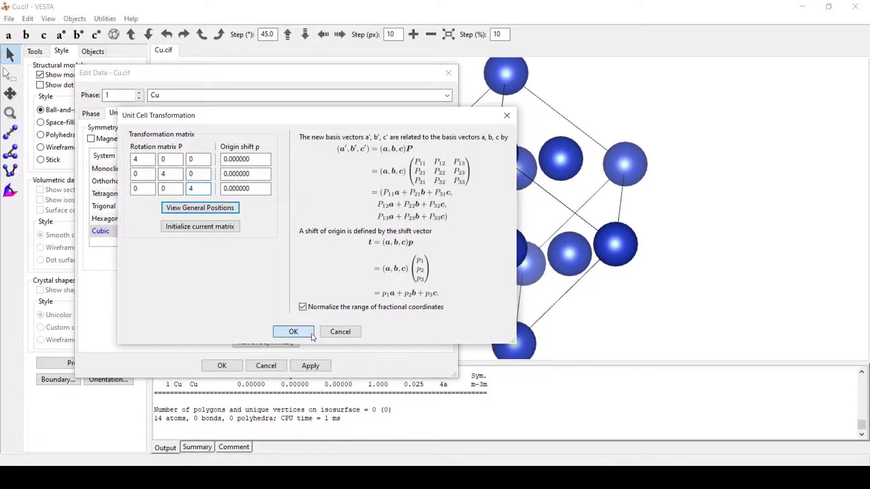
{"action": "left_click", "coordinate": [311, 333]}
{"action": "left_click", "coordinate": [351, 248]}
{"action": "left_click", "coordinate": [318, 267]}
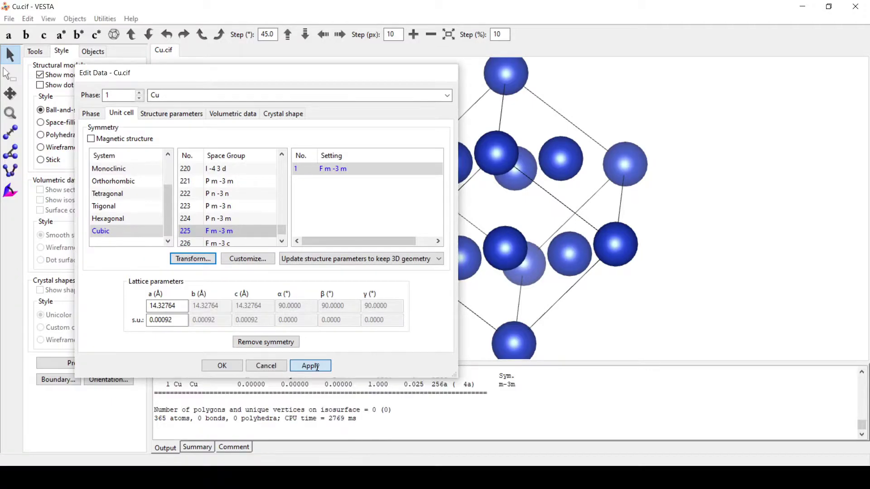
- Pick the atom at the centre of the copper supercell to read its coordinates
{"action": "left_click_drag", "start_coordinate": [528, 228], "coordinate": [623, 232]}
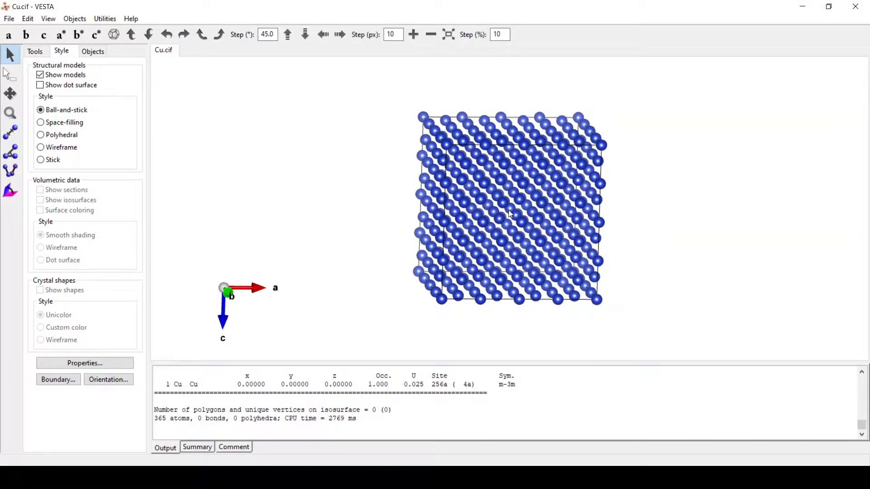
{"action": "left_click", "coordinate": [8, 74]}
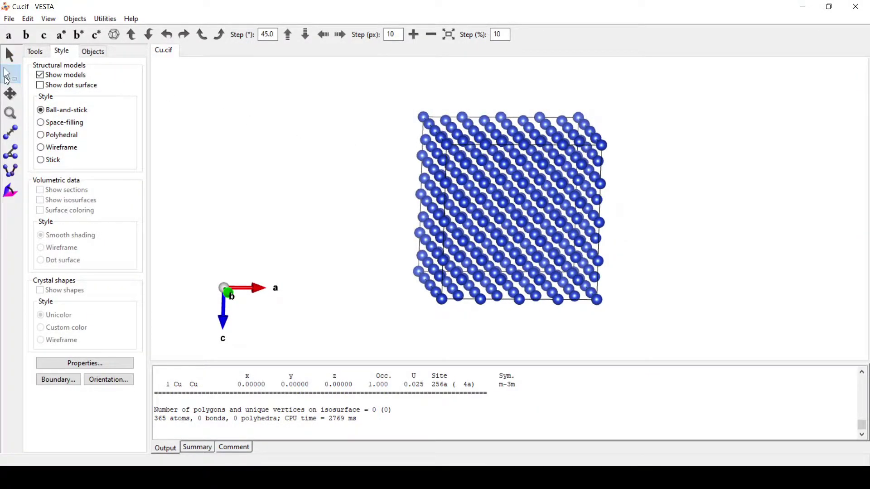
{"action": "left_click", "coordinate": [511, 209]}
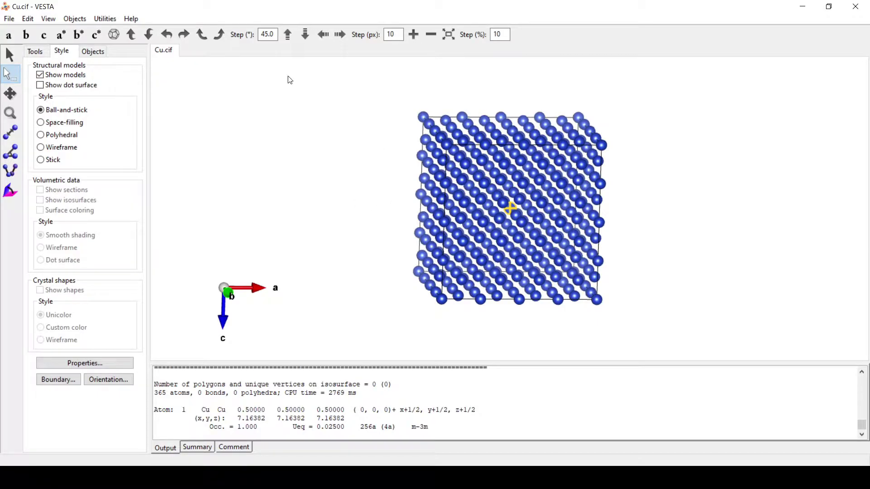
- Export the supercell as the VASP file Cu.vasp in the Slab folder, overwriting the existing file and writing Cartesian coordinates
{"action": "left_click", "coordinate": [10, 19]}
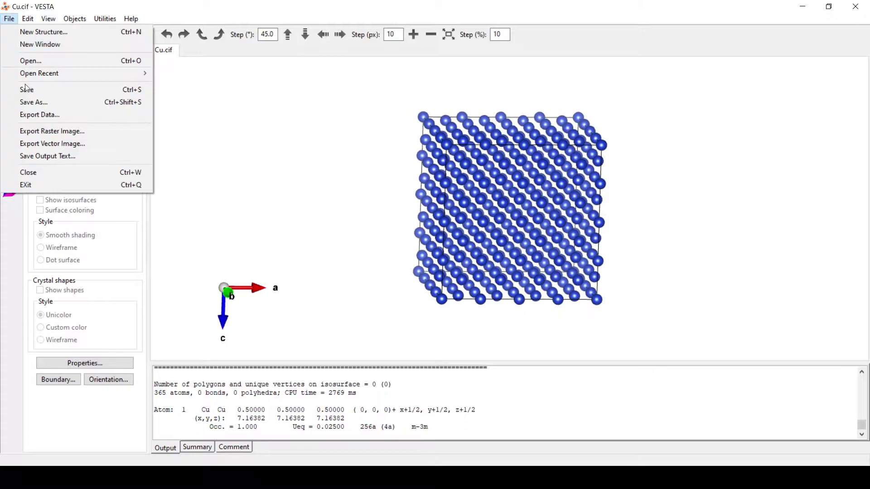
{"action": "left_click", "coordinate": [28, 114]}
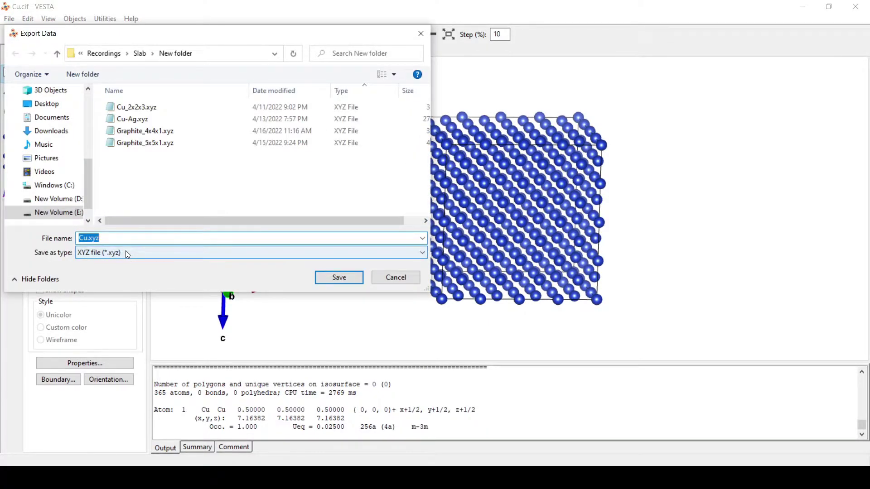
{"action": "left_click", "coordinate": [126, 252]}
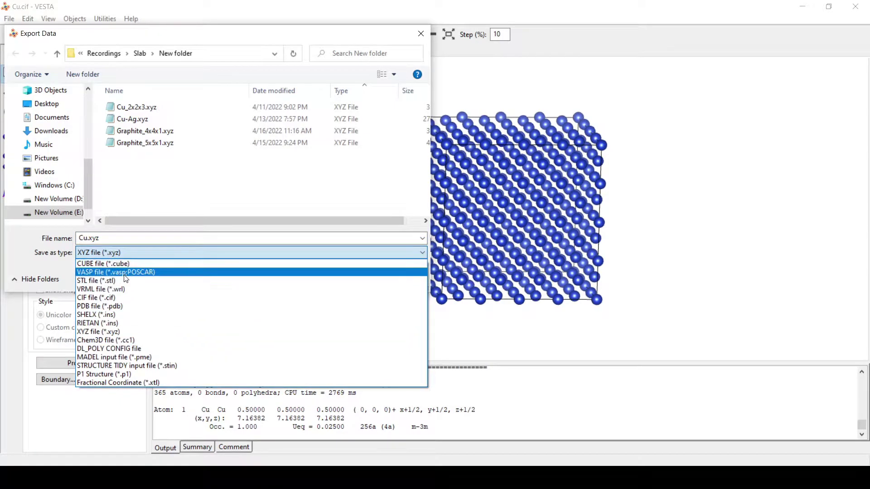
{"action": "left_click", "coordinate": [126, 272]}
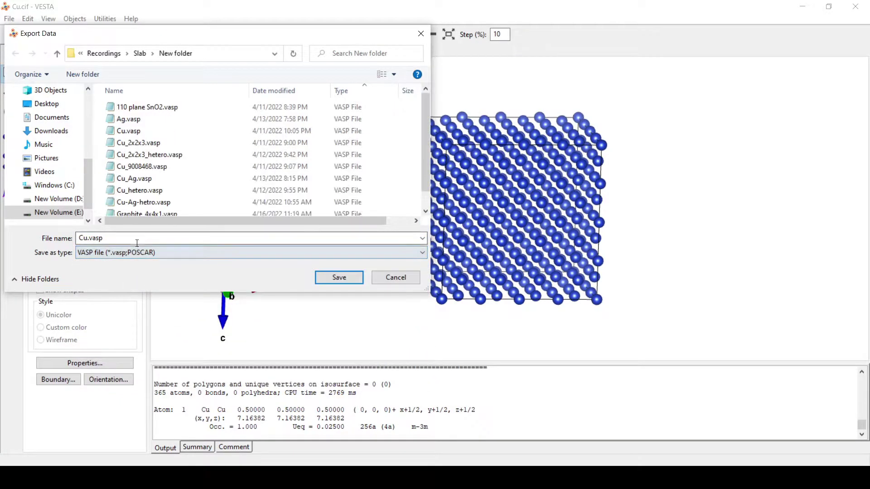
{"action": "left_click", "coordinate": [139, 53]}
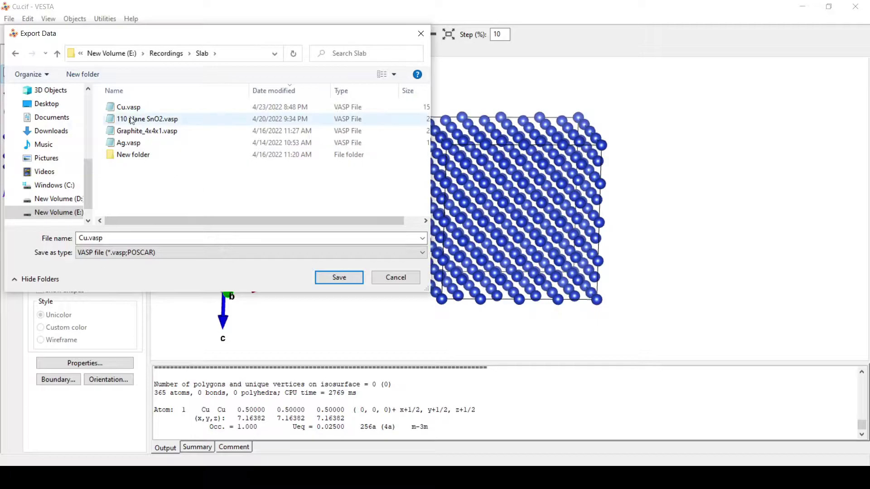
{"action": "left_click", "coordinate": [149, 107]}
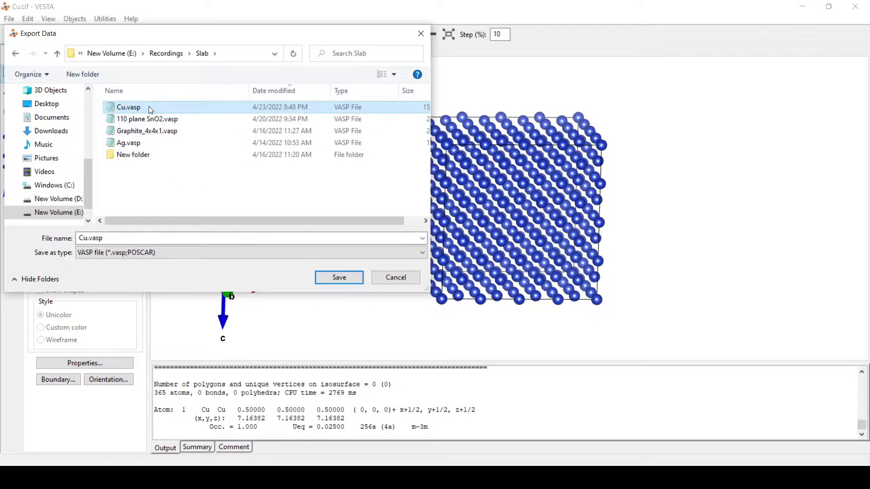
{"action": "left_click", "coordinate": [340, 278]}
{"action": "left_click", "coordinate": [471, 246]}
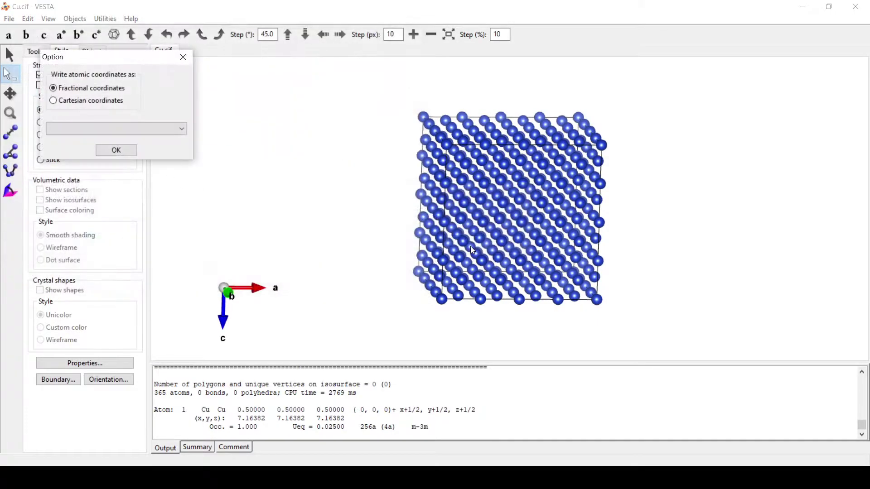
{"action": "left_click", "coordinate": [80, 101]}
{"action": "left_click", "coordinate": [116, 150]}
{"action": "left_click_drag", "start_coordinate": [302, 180], "coordinate": [493, 237]}
{"action": "left_click", "coordinate": [637, 206]}
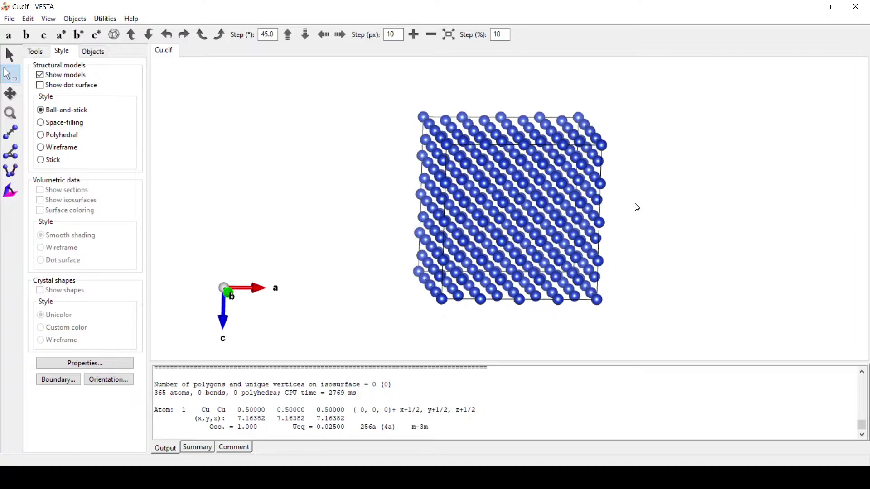
- Close Cu.cif without saving changes and open the recent file Cu.vasp from the Slab folder
{"action": "key", "text": "ctrl+w"}
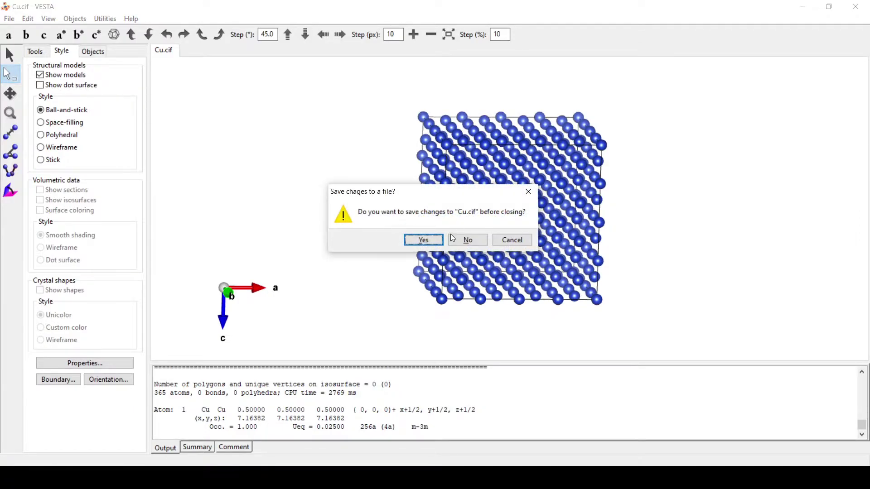
{"action": "left_click", "coordinate": [467, 239]}
{"action": "left_click", "coordinate": [9, 19]}
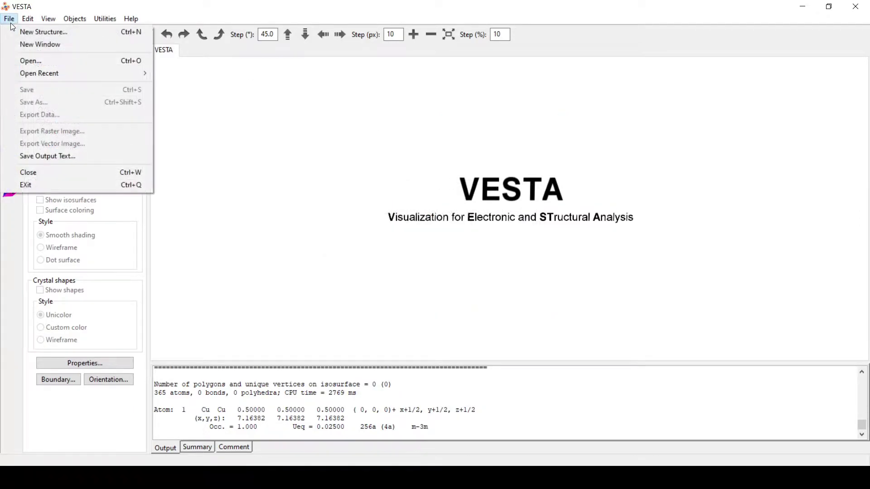
{"action": "mouse_move", "coordinate": [36, 71]}
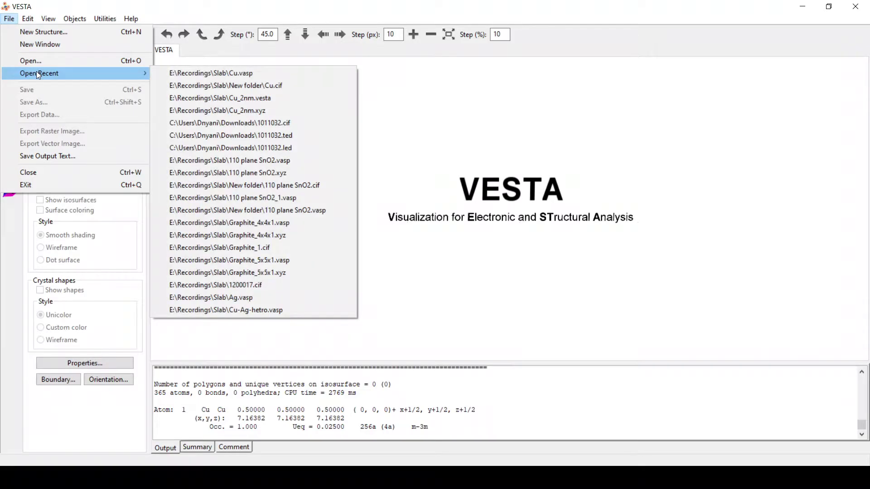
{"action": "left_click", "coordinate": [243, 74]}
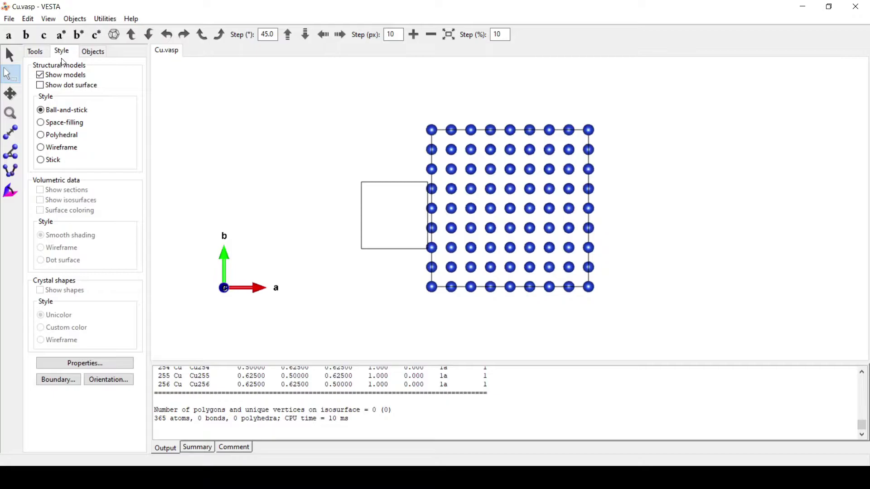
- Pick the central atom of the reopened supercell to identify its site number and coordinates
{"action": "left_click", "coordinate": [10, 55]}
{"action": "left_click_drag", "start_coordinate": [253, 136], "coordinate": [507, 217]}
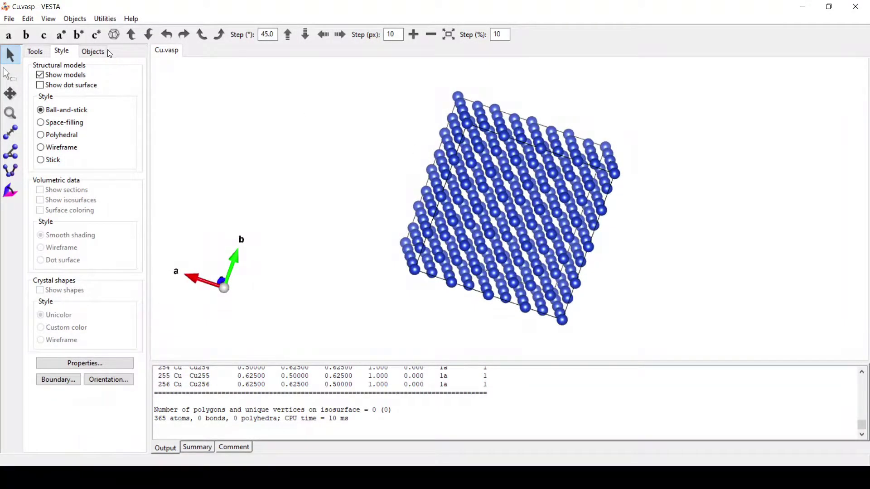
{"action": "left_click", "coordinate": [10, 74]}
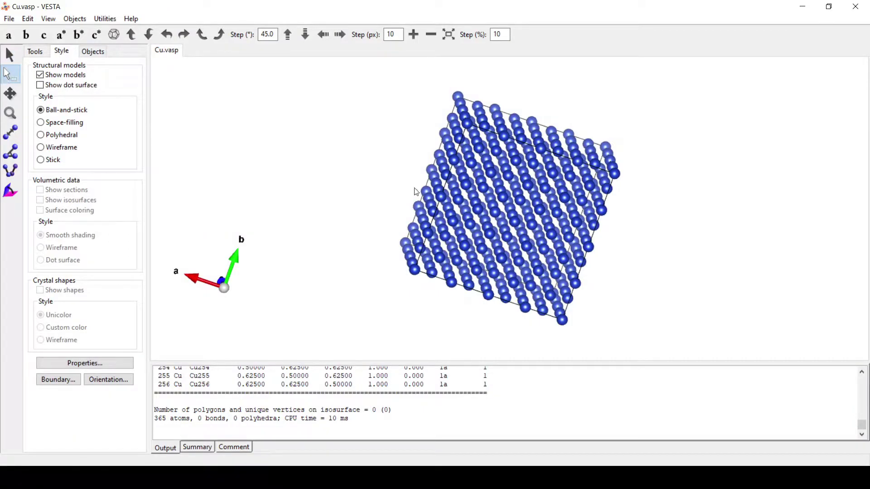
{"action": "left_click", "coordinate": [512, 208]}
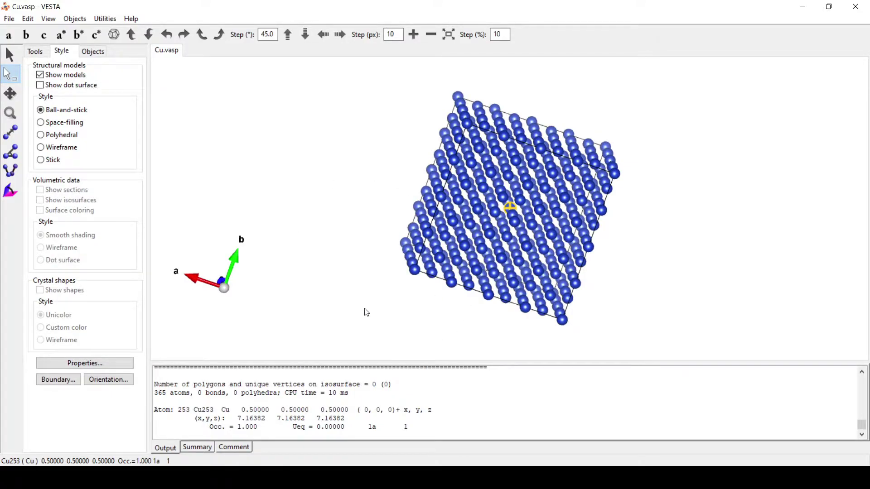
- Replace copper atom 253 with gold in the structure parameters, setting its symbol to Au and its label to Au1
{"action": "left_click", "coordinate": [28, 19]}
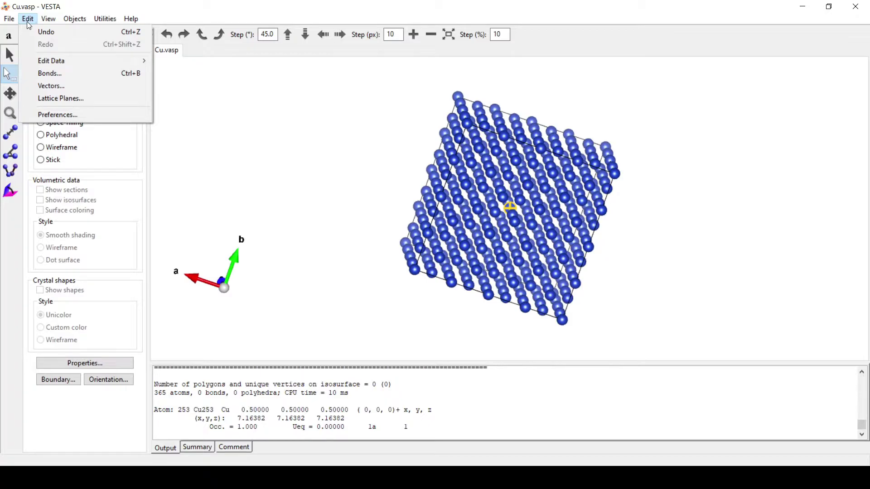
{"action": "mouse_move", "coordinate": [52, 61]}
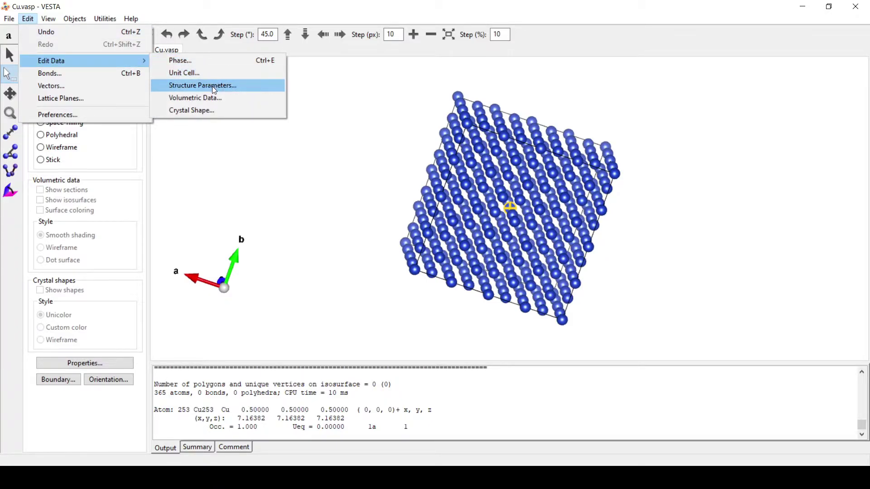
{"action": "left_click", "coordinate": [213, 85]}
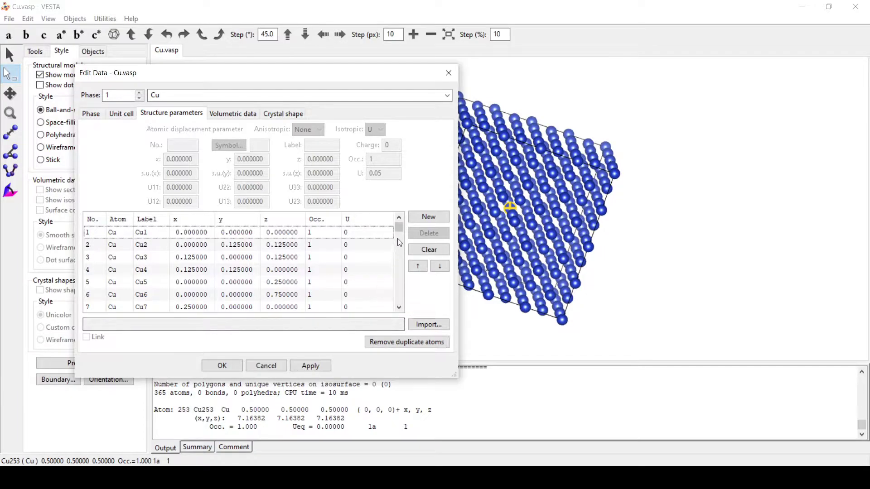
{"action": "left_click_drag", "start_coordinate": [401, 229], "coordinate": [386, 309]}
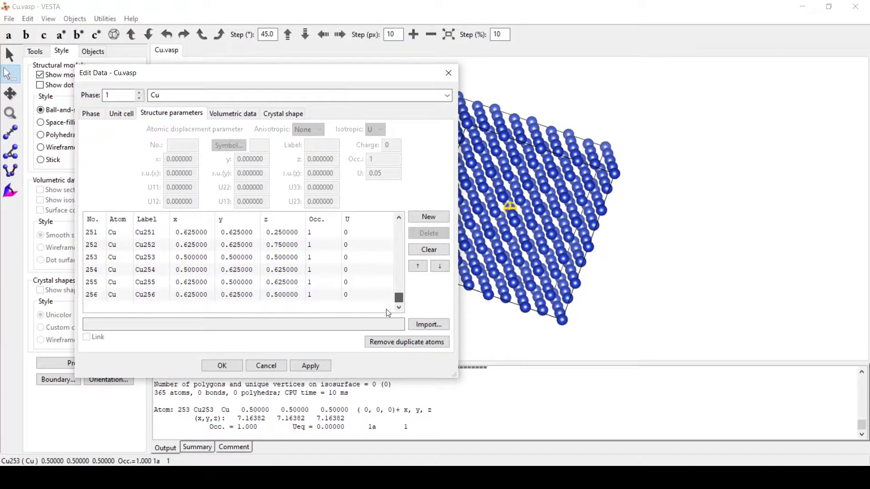
{"action": "left_click", "coordinate": [137, 256]}
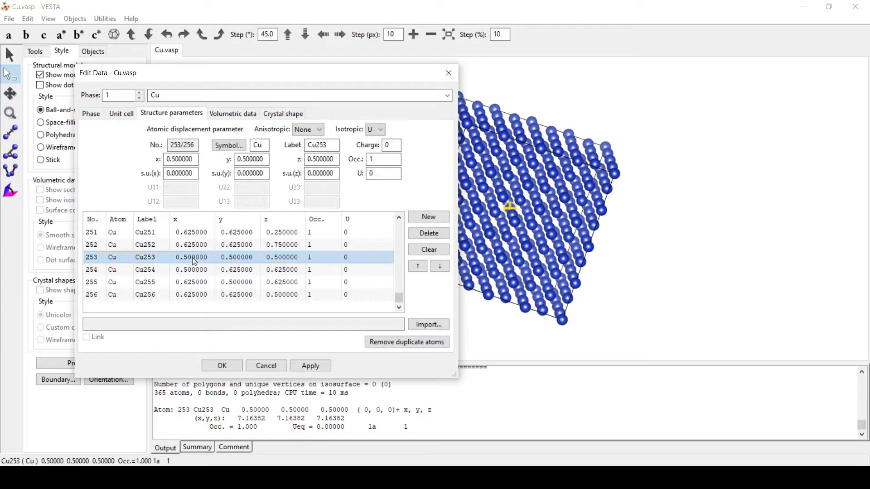
{"action": "double_click", "coordinate": [259, 145]}
{"action": "type", "text": "A"}
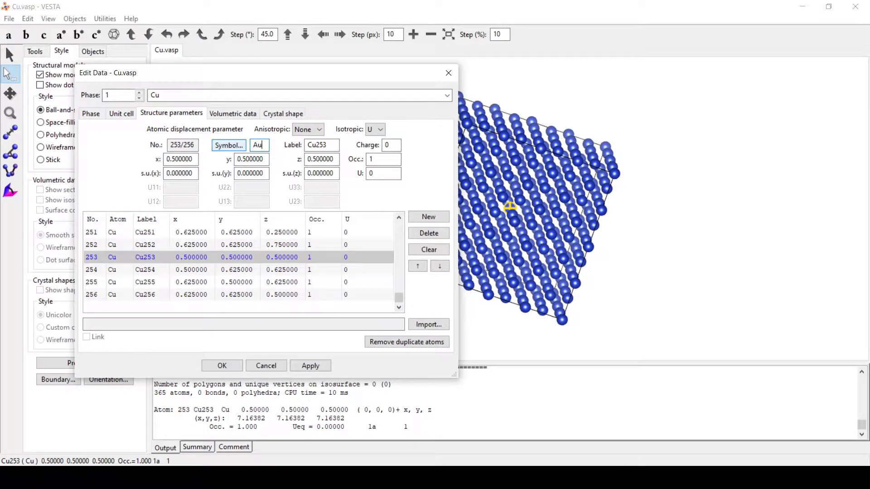
{"action": "double_click", "coordinate": [308, 145]}
{"action": "type", "text": "Au1"}
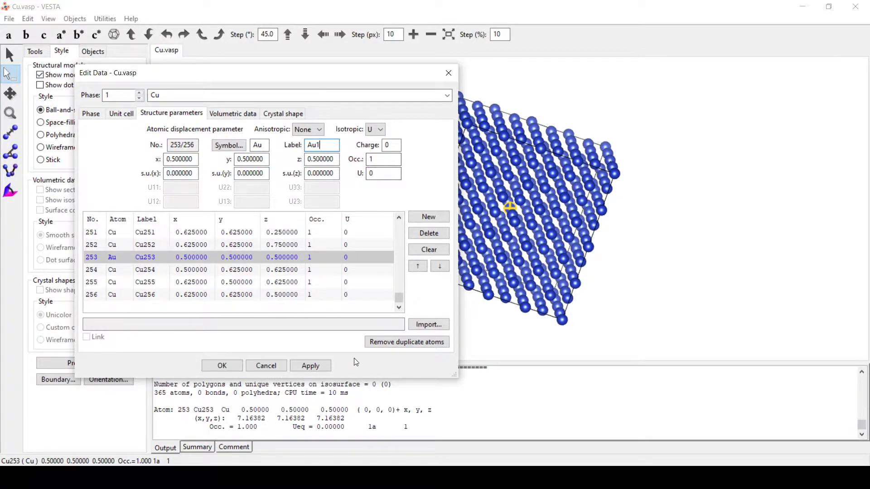
{"action": "left_click", "coordinate": [309, 366]}
{"action": "left_click", "coordinate": [227, 366]}
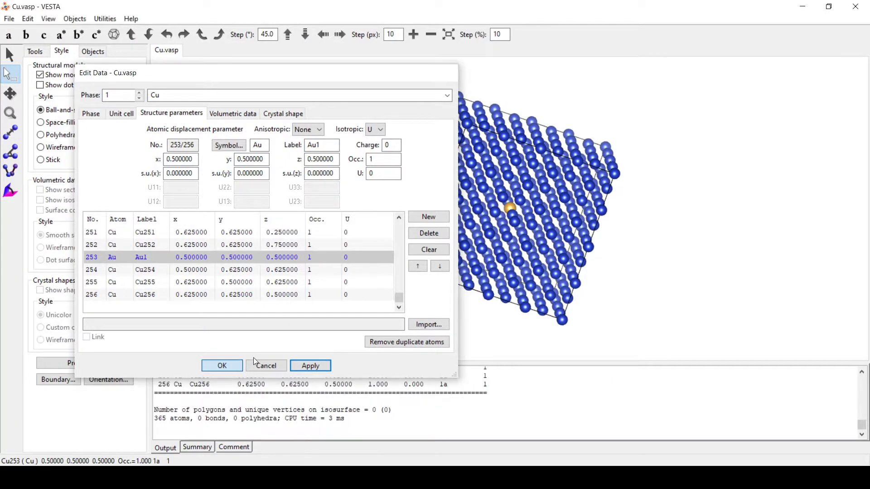
{"action": "left_click_drag", "start_coordinate": [340, 188], "coordinate": [372, 229]}
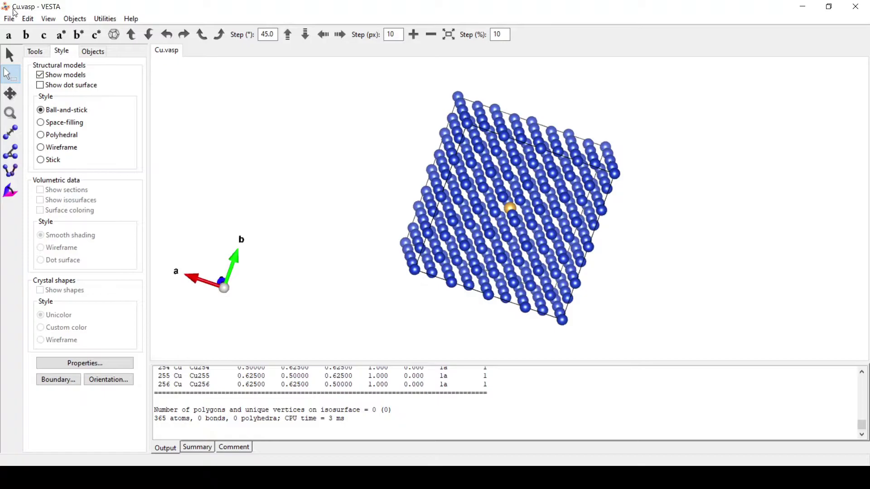
- Add a bond specification that searches for atoms bonded to A1, with Au as A1 and a maximum length of 1.6 Å
{"action": "left_click", "coordinate": [10, 55]}
{"action": "left_click_drag", "start_coordinate": [299, 171], "coordinate": [253, 87]}
{"action": "left_click", "coordinate": [28, 18]}
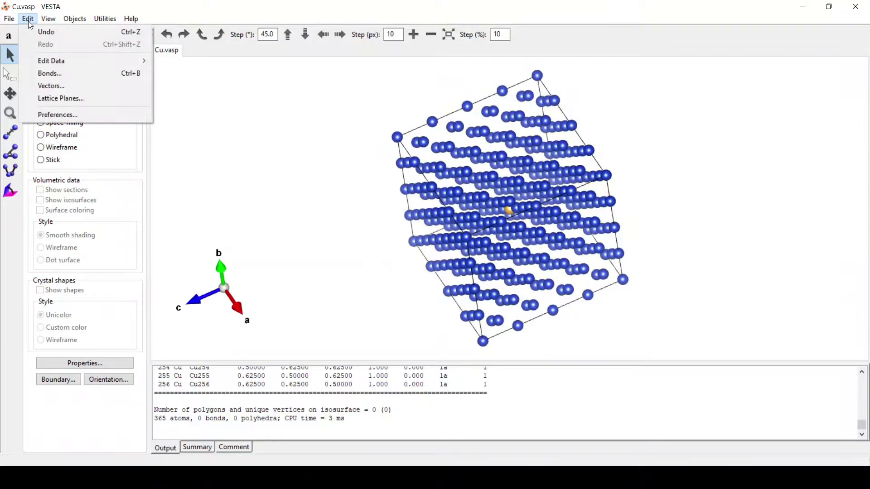
{"action": "left_click", "coordinate": [53, 74]}
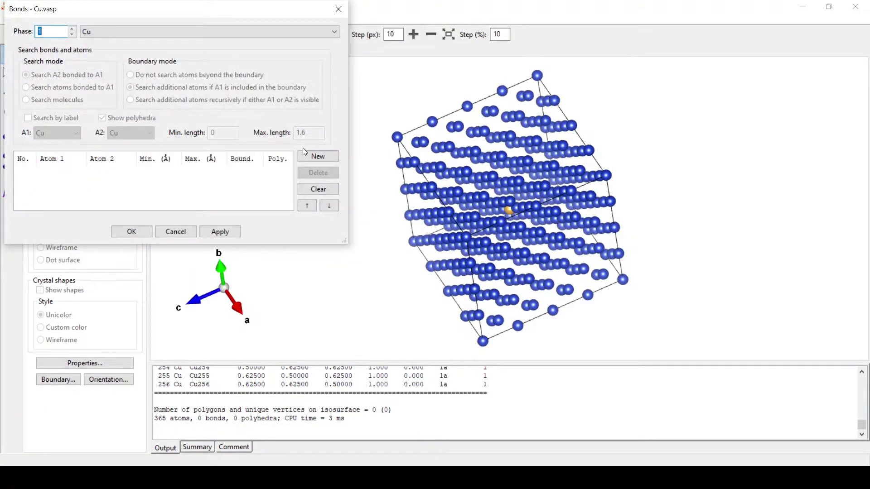
{"action": "left_click", "coordinate": [324, 160]}
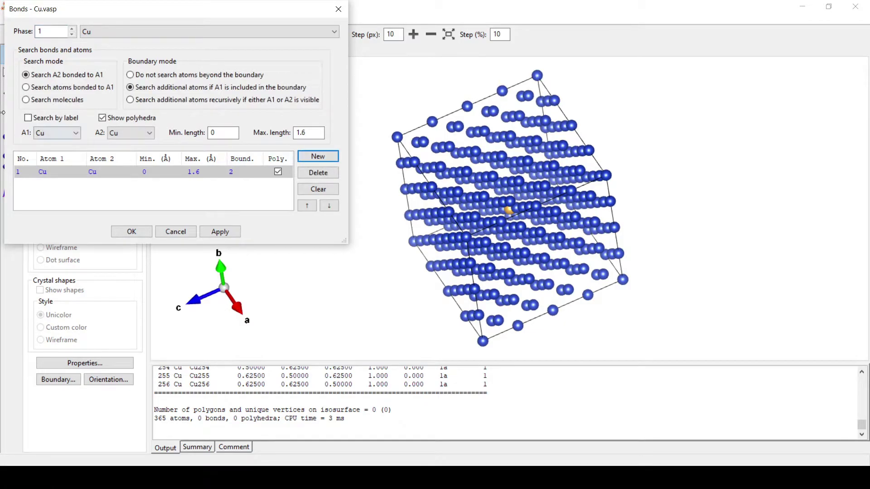
{"action": "left_click", "coordinate": [47, 89]}
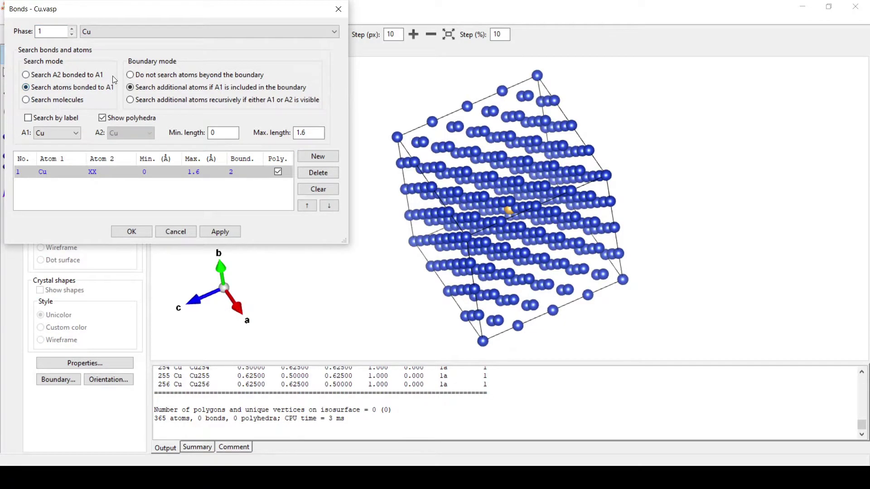
{"action": "left_click", "coordinate": [69, 132]}
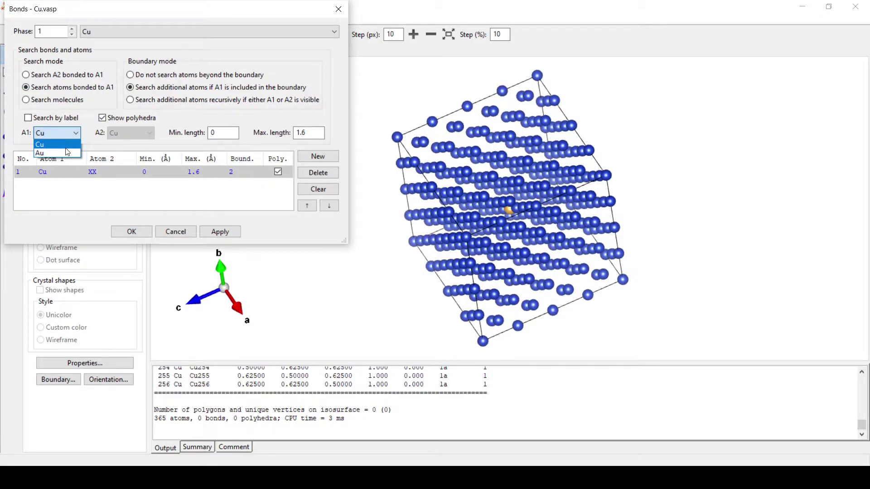
{"action": "left_click", "coordinate": [66, 153]}
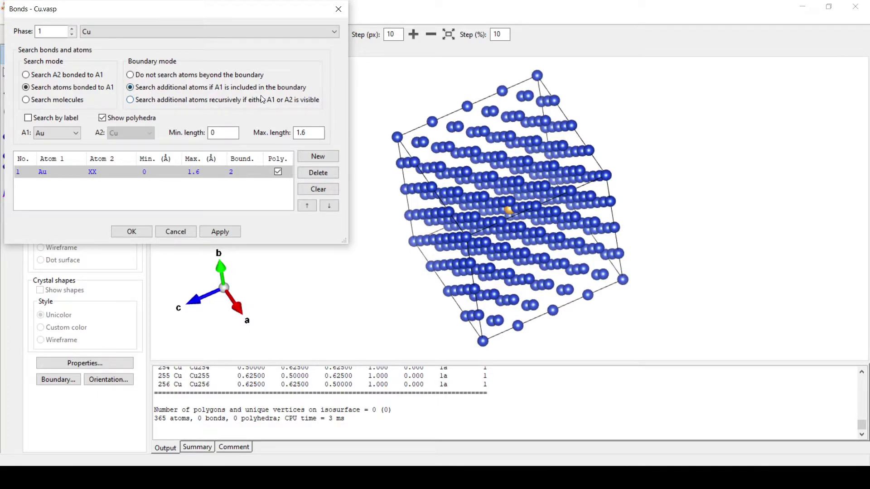
{"action": "left_click", "coordinate": [228, 233]}
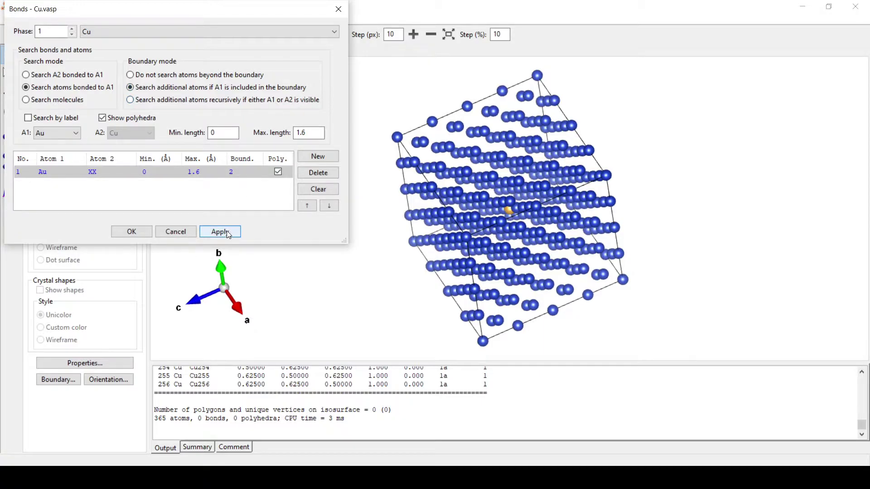
{"action": "left_click", "coordinate": [228, 234]}
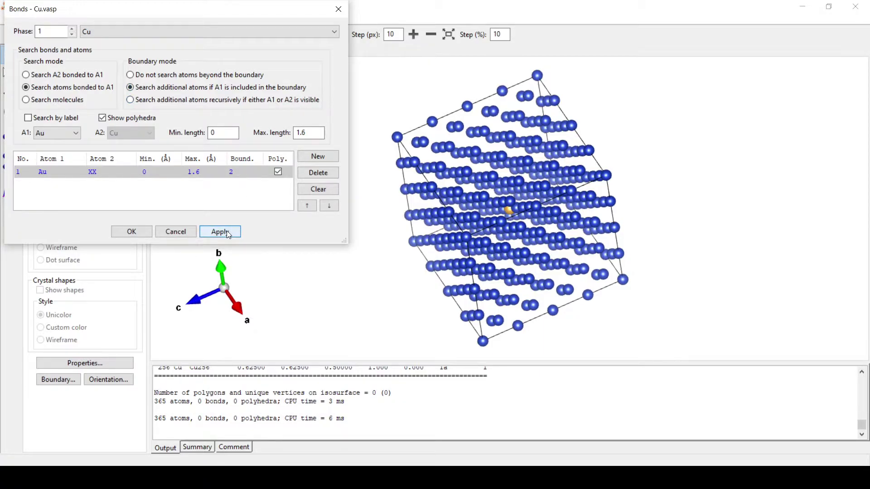
- Set the Au bond search's maximum length to 5 Å, apply it and inspect the bonds from another angle
{"action": "double_click", "coordinate": [298, 132]}
{"action": "type", "text": "5"}
{"action": "left_click", "coordinate": [231, 232]}
{"action": "left_click_drag", "start_coordinate": [395, 240], "coordinate": [630, 245]}
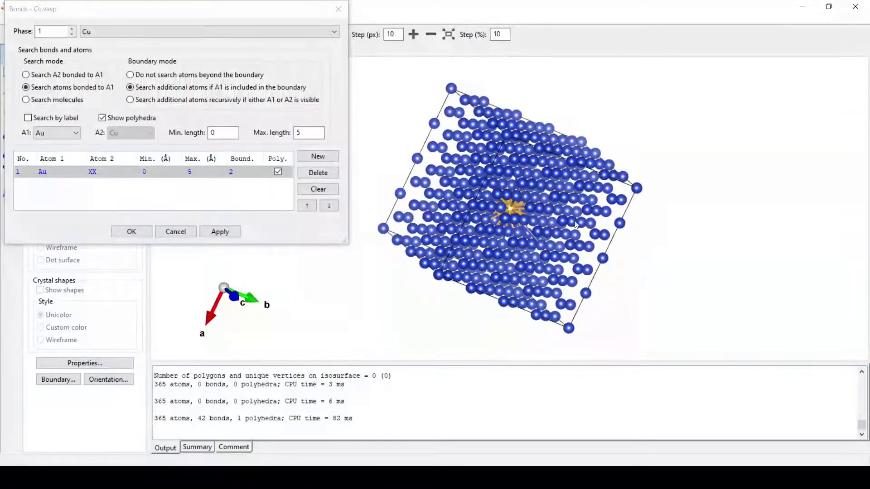
- Set the Au bond search's maximum length to 10 Å, apply it, and display the structure in Polyhedral style
{"action": "double_click", "coordinate": [308, 133]}
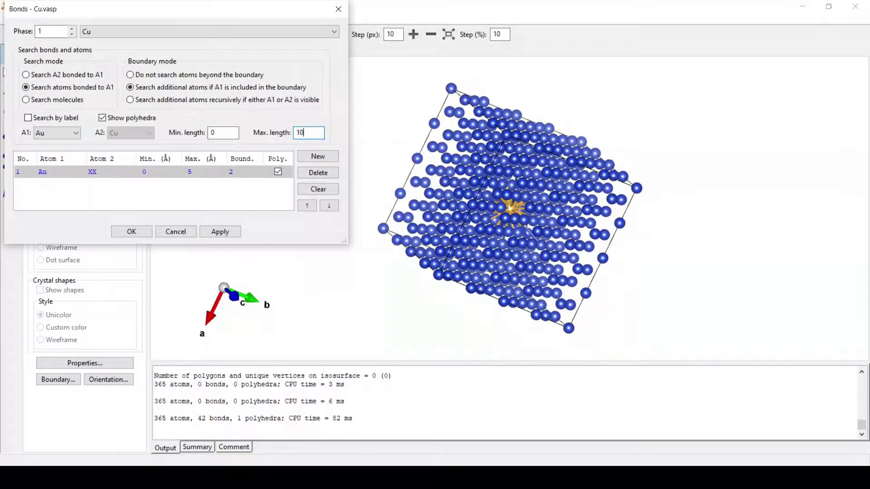
{"action": "left_click_drag", "start_coordinate": [354, 301], "coordinate": [433, 329]}
{"action": "left_click", "coordinate": [221, 236]}
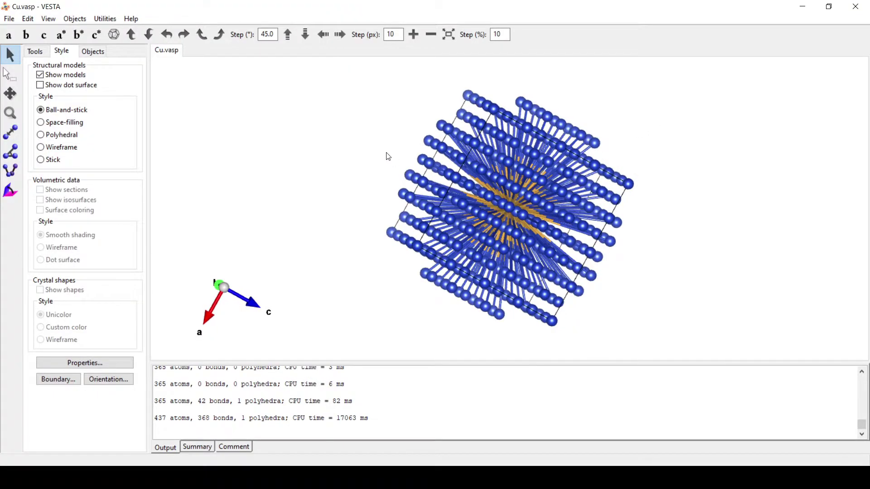
{"action": "left_click_drag", "start_coordinate": [251, 101], "coordinate": [621, 240]}
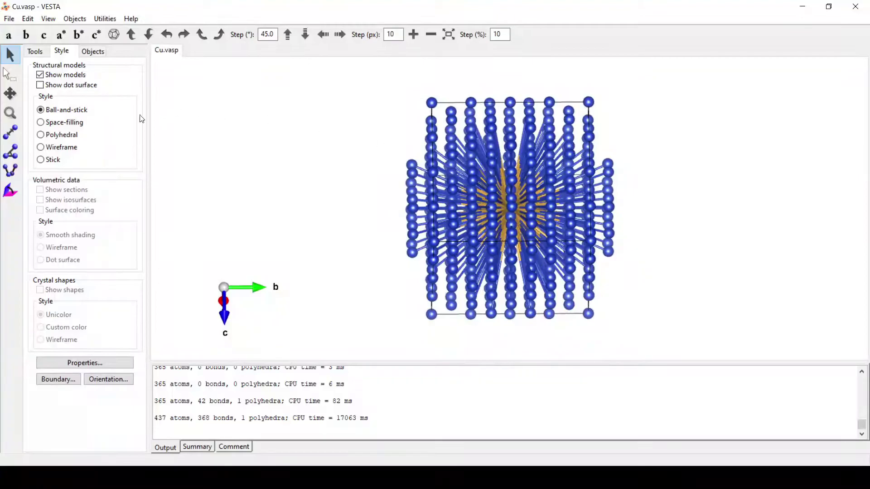
{"action": "left_click", "coordinate": [60, 136]}
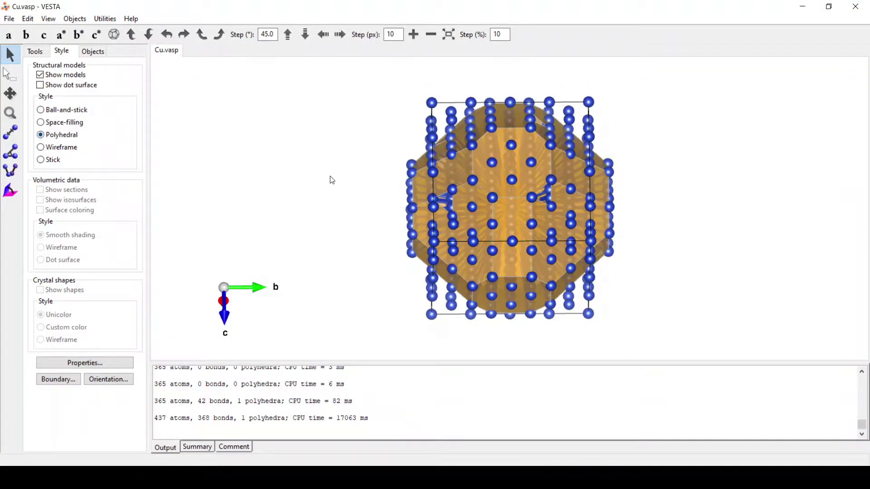
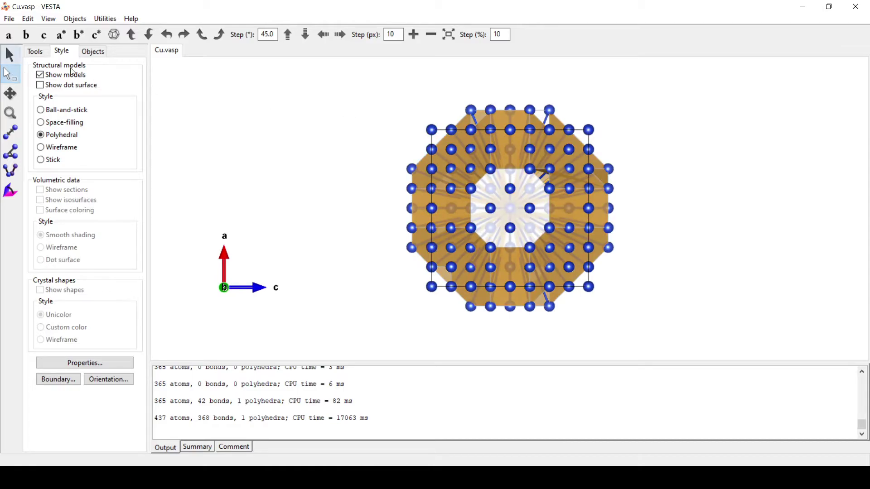
- Delete the copper atoms in the four corner columns of the cell that run parallel to the b axis
{"action": "left_click_drag", "start_coordinate": [359, 94], "coordinate": [446, 136]}
{"action": "key", "text": "Delete"}
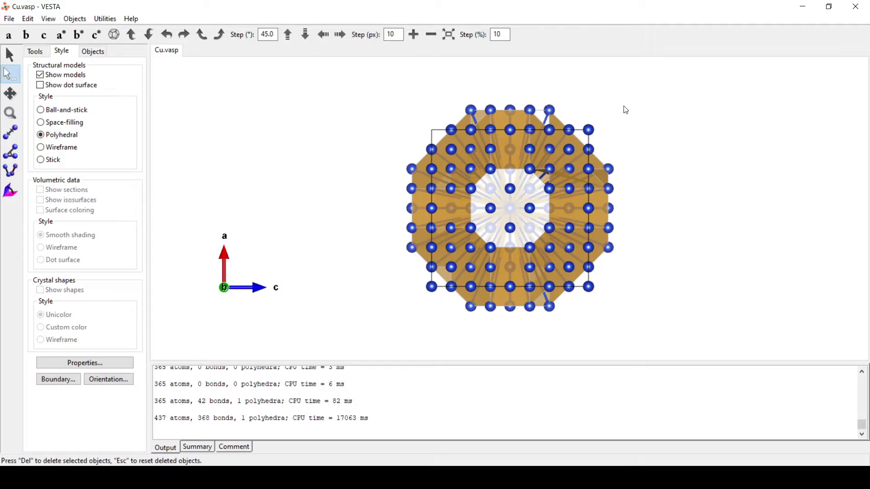
{"action": "left_click_drag", "start_coordinate": [624, 110], "coordinate": [582, 136]}
{"action": "key", "text": "Delete"}
{"action": "left_click_drag", "start_coordinate": [614, 276], "coordinate": [585, 296]}
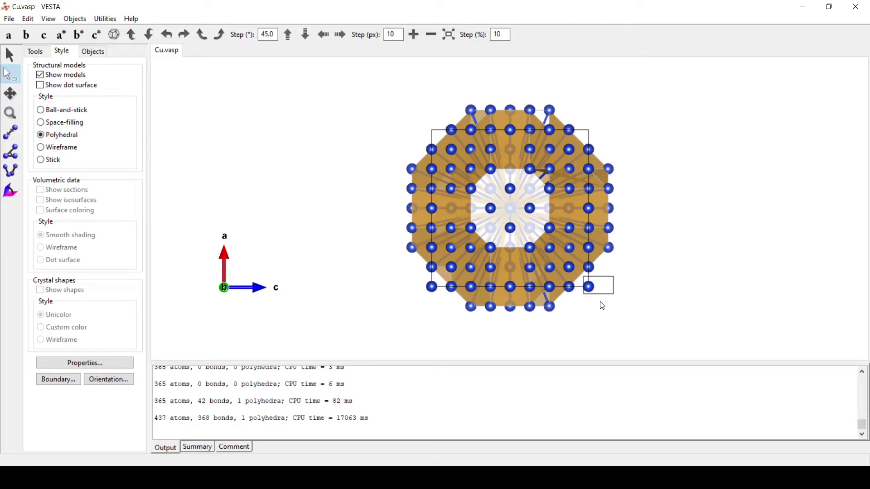
{"action": "key", "text": "Delete"}
{"action": "left_click_drag", "start_coordinate": [424, 280], "coordinate": [442, 298]}
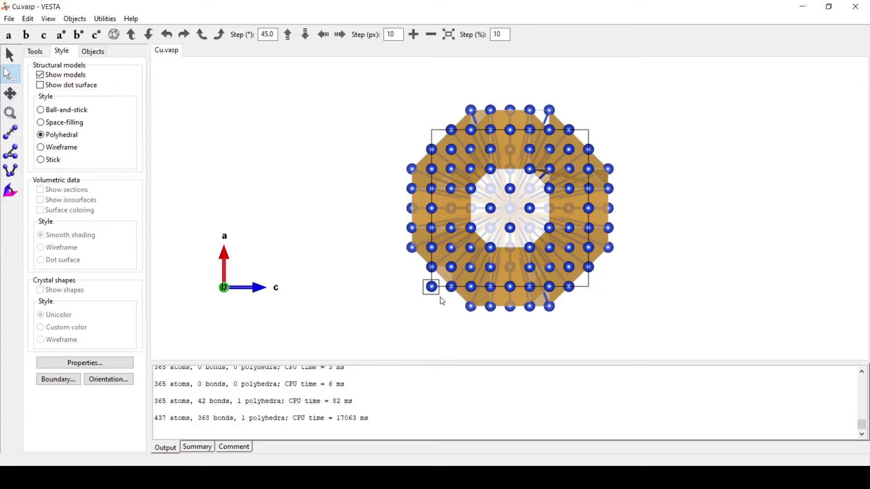
{"action": "key", "text": "Delete"}
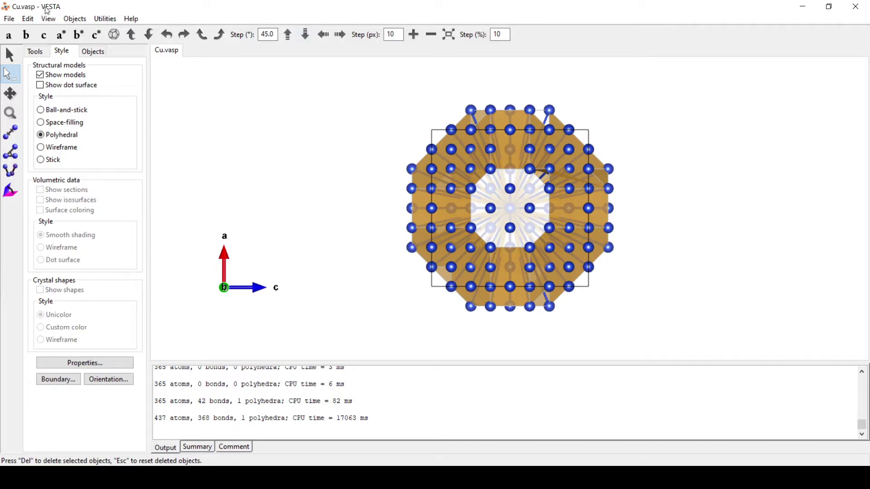
- Delete the copper atoms in the four corner columns of the cell that run parallel to the c axis
{"action": "left_click", "coordinate": [45, 40]}
{"action": "left_click_drag", "start_coordinate": [406, 118], "coordinate": [437, 134]}
{"action": "key", "text": "Delete"}
{"action": "left_click_drag", "start_coordinate": [607, 115], "coordinate": [587, 135]}
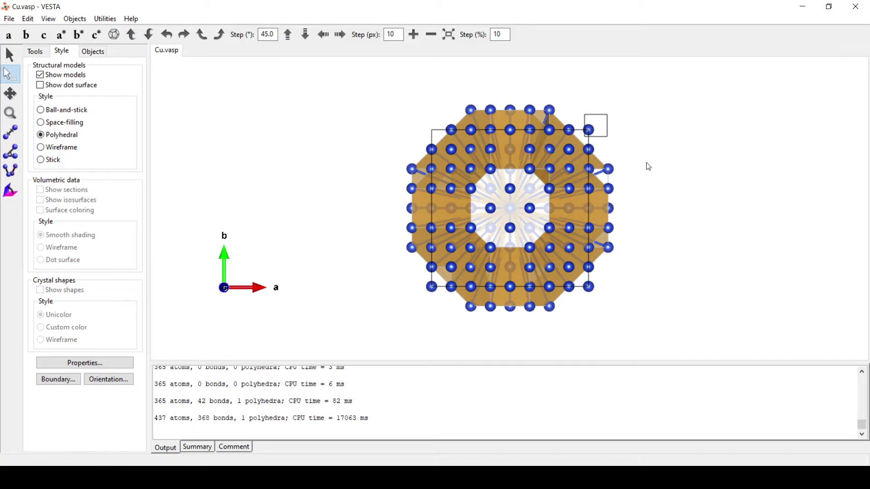
{"action": "key", "text": "Delete"}
{"action": "left_click_drag", "start_coordinate": [608, 281], "coordinate": [584, 296]}
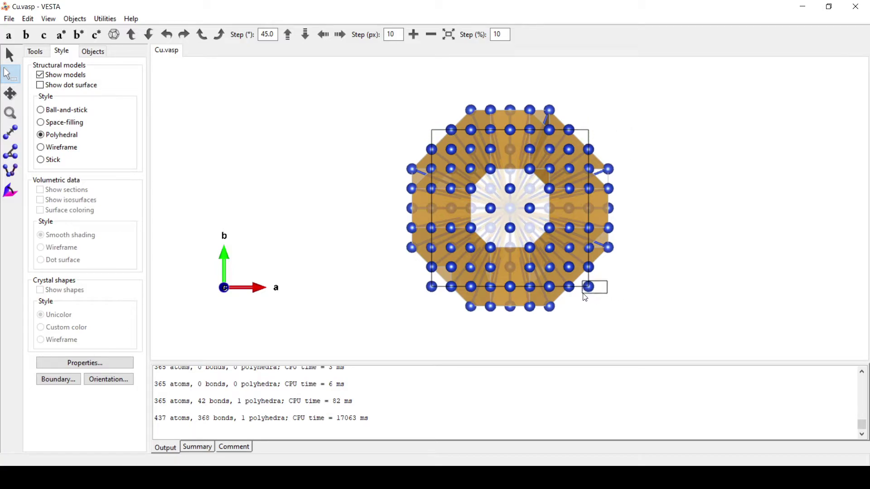
{"action": "key", "text": "Delete"}
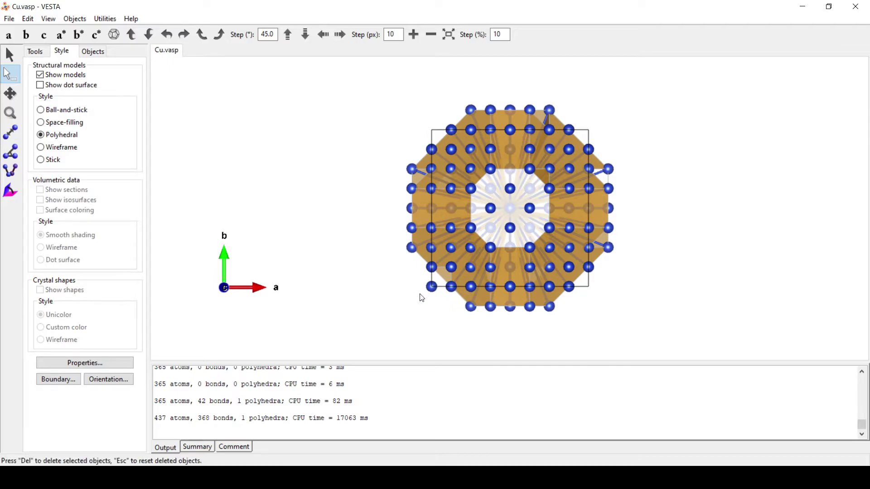
{"action": "left_click_drag", "start_coordinate": [413, 276], "coordinate": [439, 300]}
{"action": "key", "text": "Delete"}
- Delete the stray copper atoms outside the polyhedron at all four corners of the view rotated 45° about b from the c-axis view
{"action": "left_click", "coordinate": [184, 36]}
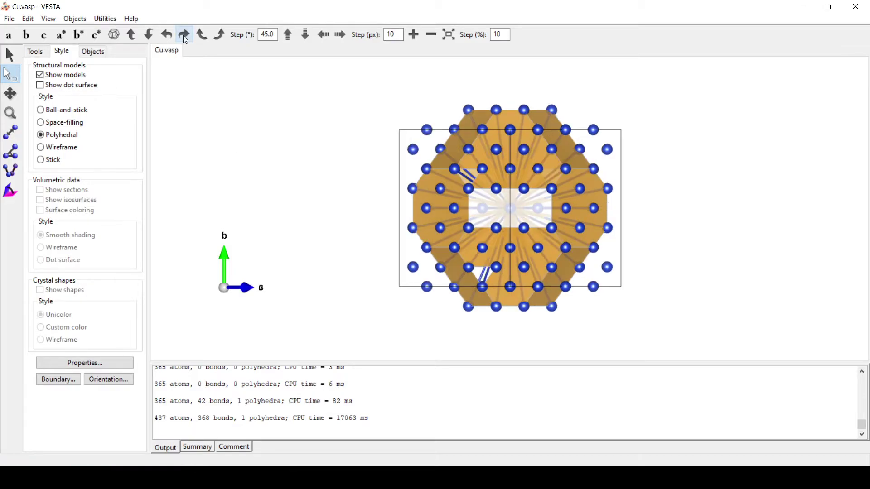
{"action": "left_click_drag", "start_coordinate": [342, 89], "coordinate": [433, 158]}
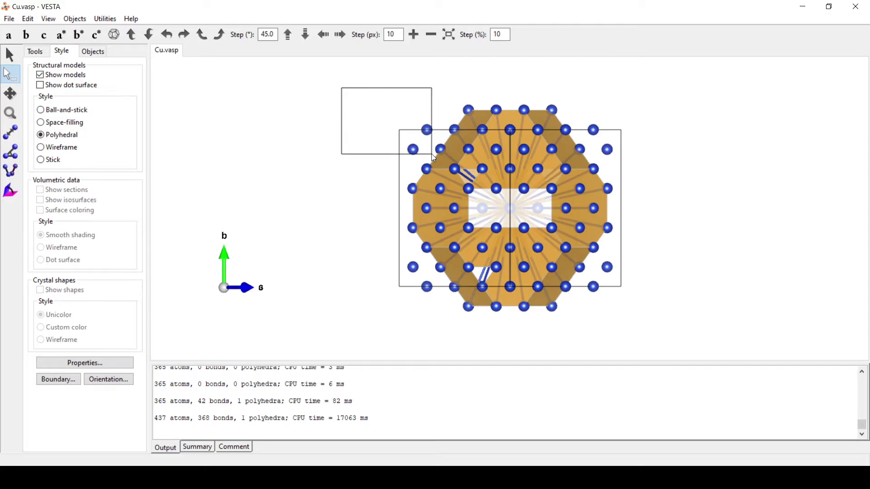
{"action": "key", "text": "Delete"}
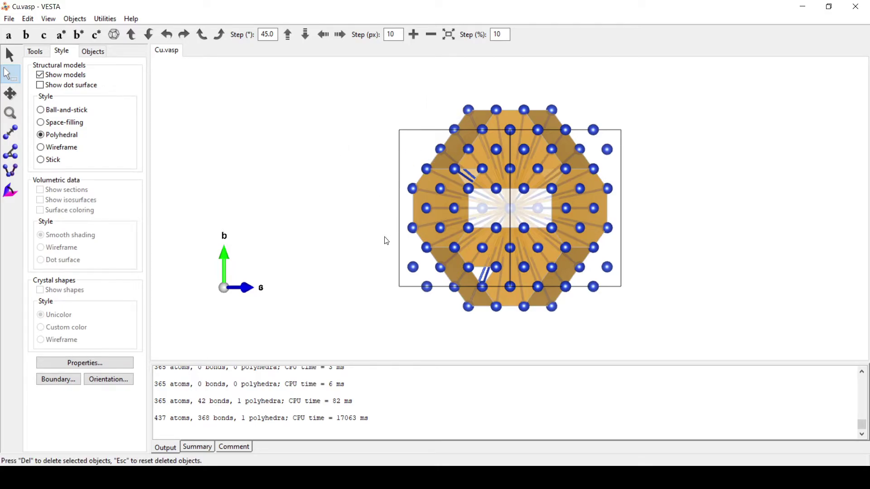
{"action": "left_click_drag", "start_coordinate": [360, 259], "coordinate": [413, 303]}
{"action": "key", "text": "Delete"}
{"action": "left_click_drag", "start_coordinate": [627, 262], "coordinate": [590, 310]}
{"action": "left_click_drag", "start_coordinate": [644, 303], "coordinate": [645, 301]}
{"action": "key", "text": "Delete"}
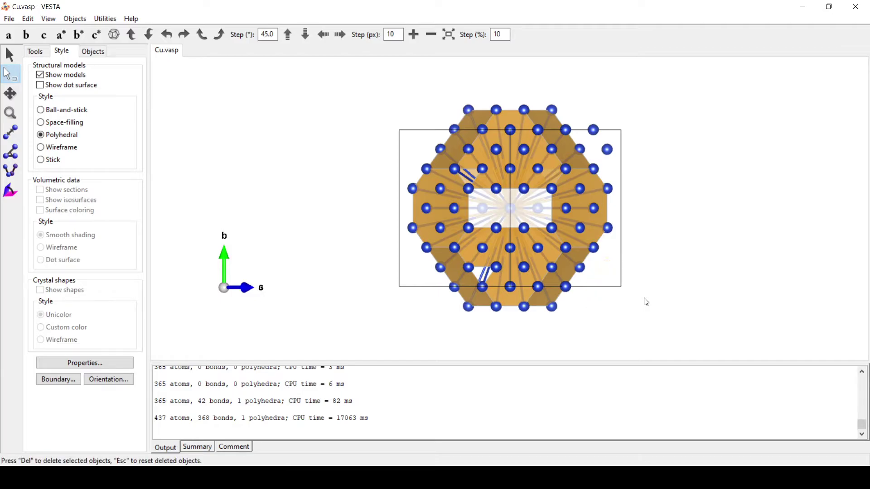
{"action": "left_click_drag", "start_coordinate": [630, 103], "coordinate": [587, 154]}
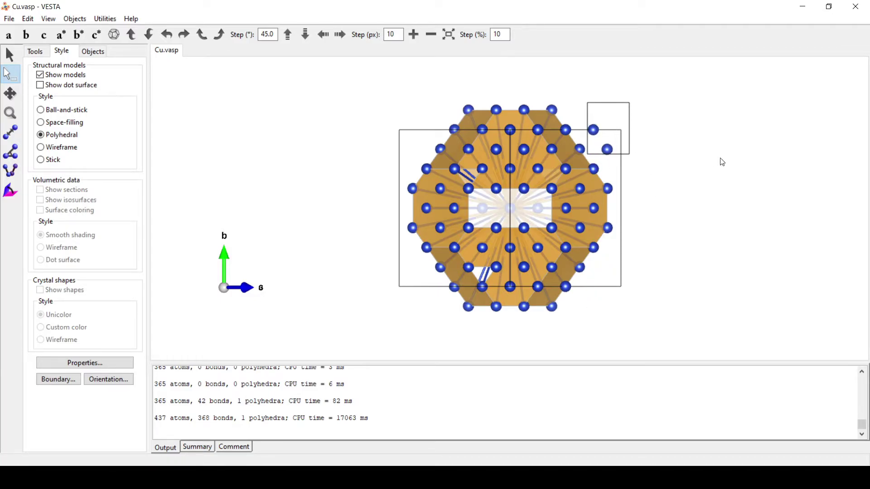
{"action": "key", "text": "Delete"}
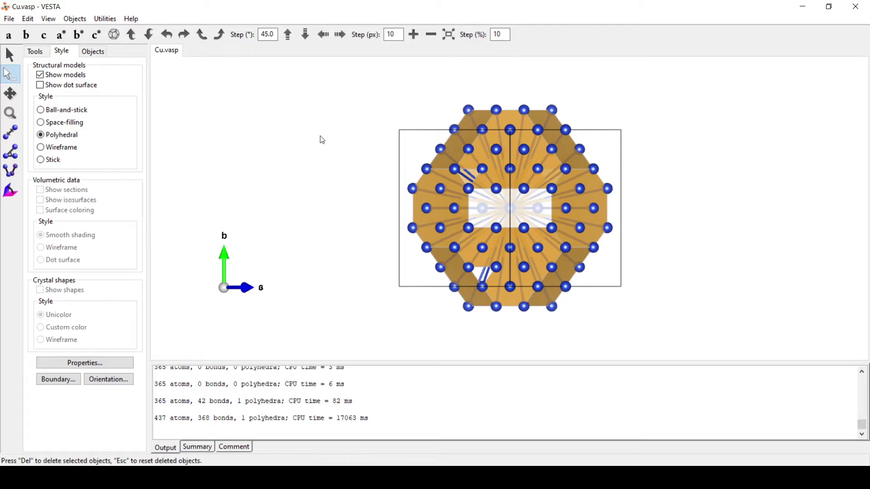
- Delete the copper atoms in the four corner columns of the cell that run parallel to the a axis
{"action": "left_click", "coordinate": [183, 35]}
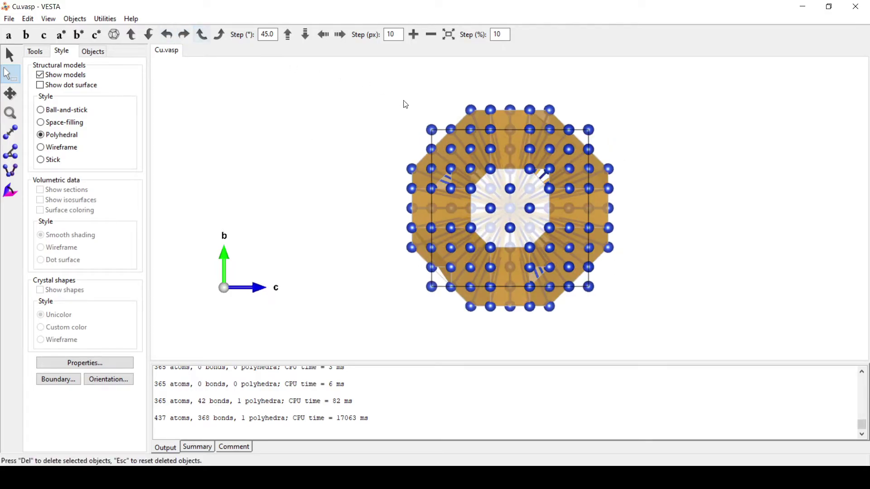
{"action": "left_click_drag", "start_coordinate": [406, 106], "coordinate": [441, 137]}
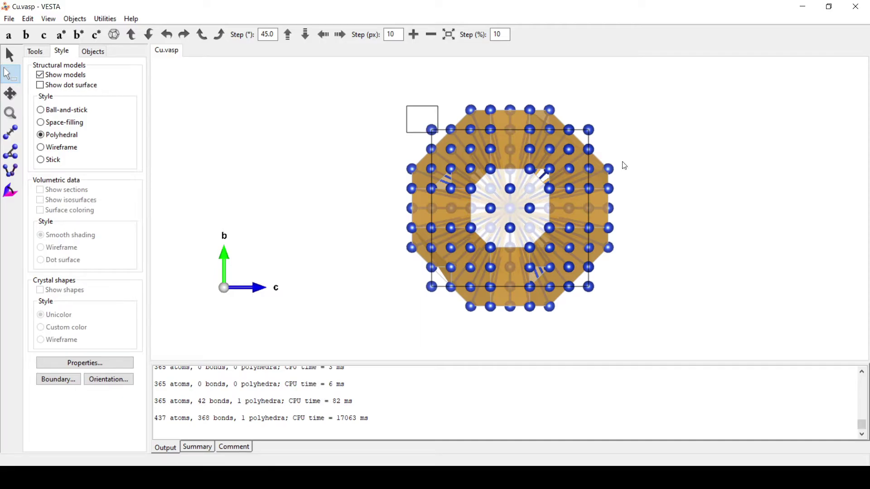
{"action": "key", "text": "Delete"}
{"action": "left_click_drag", "start_coordinate": [629, 110], "coordinate": [585, 136]}
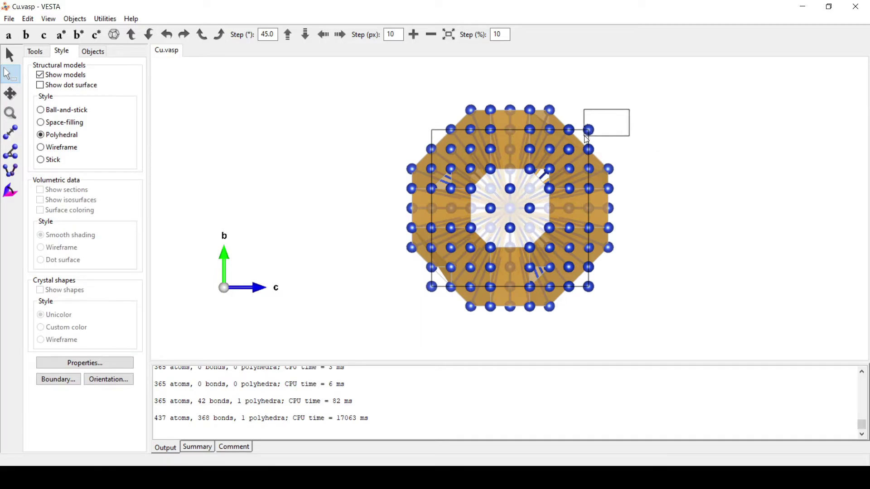
{"action": "key", "text": "Delete"}
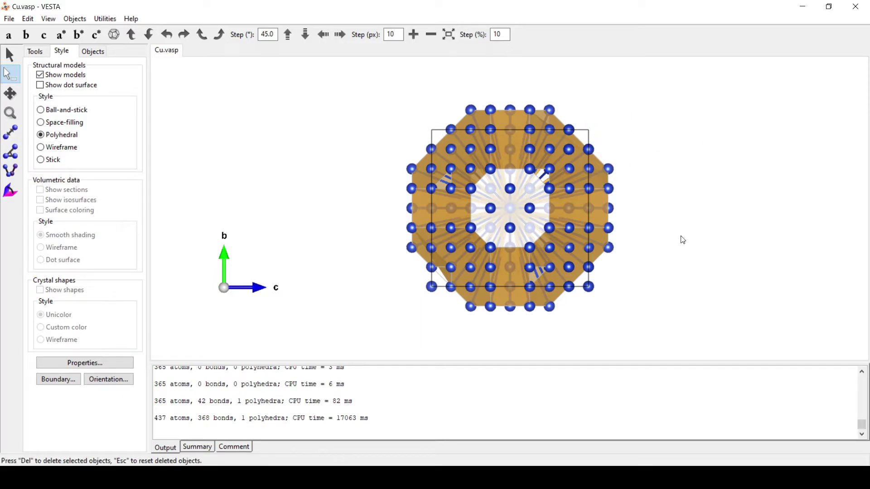
{"action": "left_click_drag", "start_coordinate": [609, 281], "coordinate": [582, 305]}
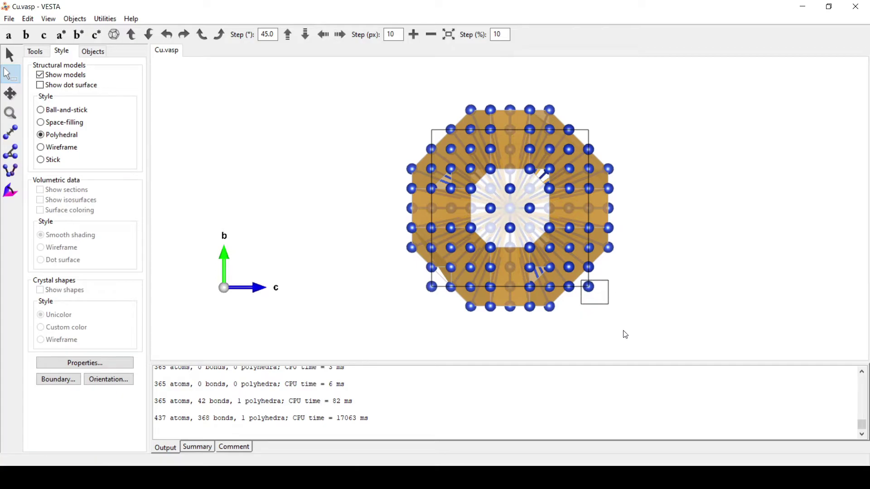
{"action": "key", "text": "Delete"}
{"action": "left_click_drag", "start_coordinate": [420, 281], "coordinate": [443, 309]}
{"action": "key", "text": "Delete"}
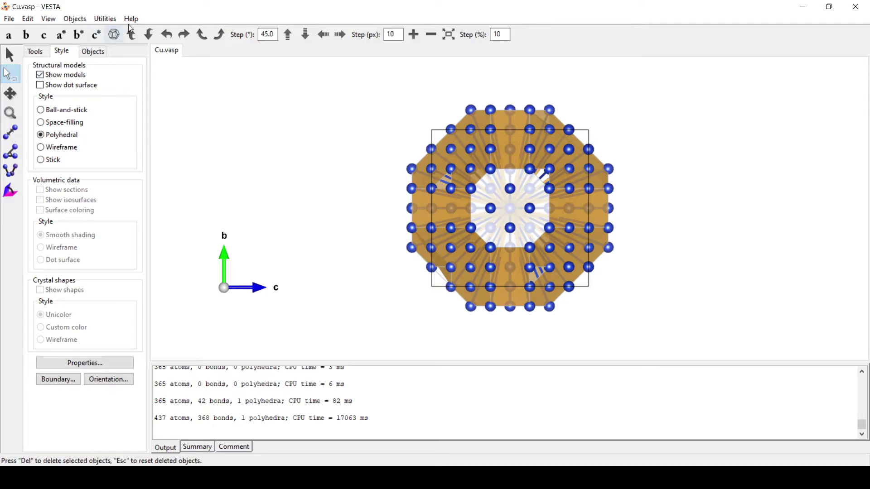
- Delete the stray copper atoms outside the polyhedron at all four corners of the view rotated 45° about b from the a-axis view
{"action": "left_click", "coordinate": [186, 34]}
{"action": "left_click_drag", "start_coordinate": [302, 72], "coordinate": [432, 157]}
{"action": "key", "text": "Delete"}
{"action": "left_click_drag", "start_coordinate": [685, 89], "coordinate": [589, 155]}
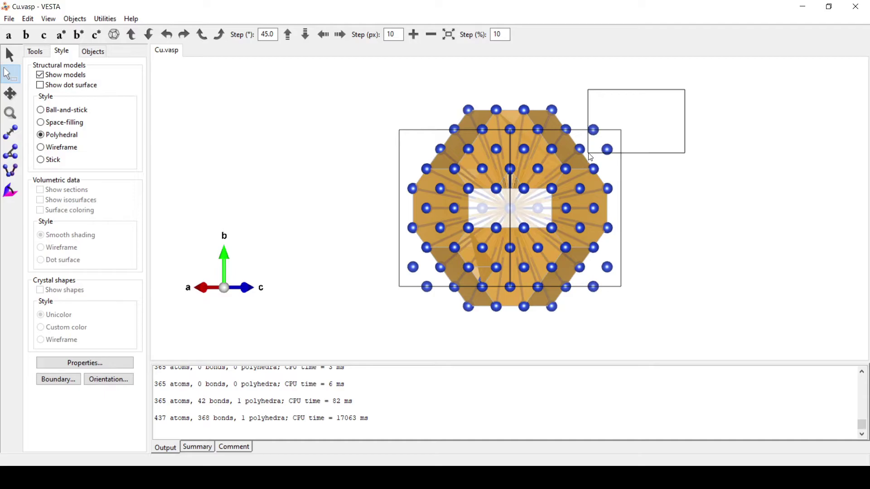
{"action": "key", "text": "Delete"}
{"action": "left_click_drag", "start_coordinate": [635, 257], "coordinate": [590, 304]}
{"action": "key", "text": "Delete"}
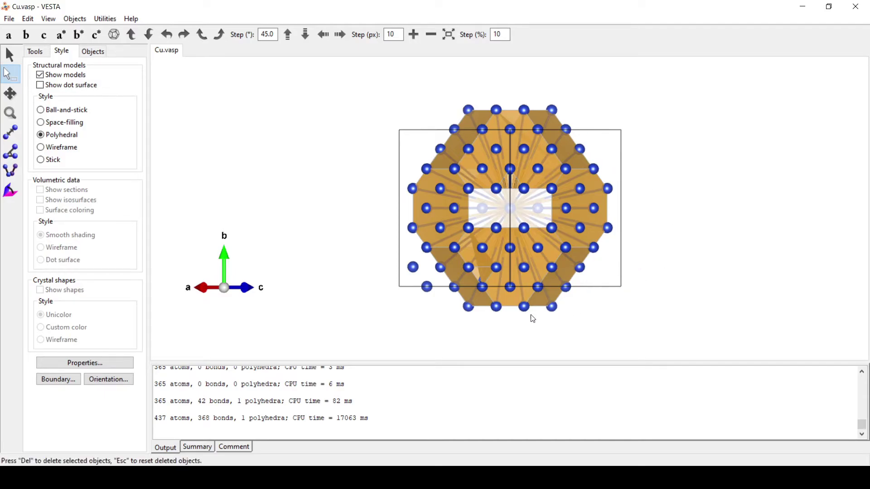
{"action": "left_click_drag", "start_coordinate": [377, 259], "coordinate": [430, 318]}
{"action": "key", "text": "Delete"}
- Check the trimmed particle for stray atoms outside the polyhedron in 45° rotations about the vertical and horizontal axes and in free rotation
{"action": "left_click", "coordinate": [183, 36]}
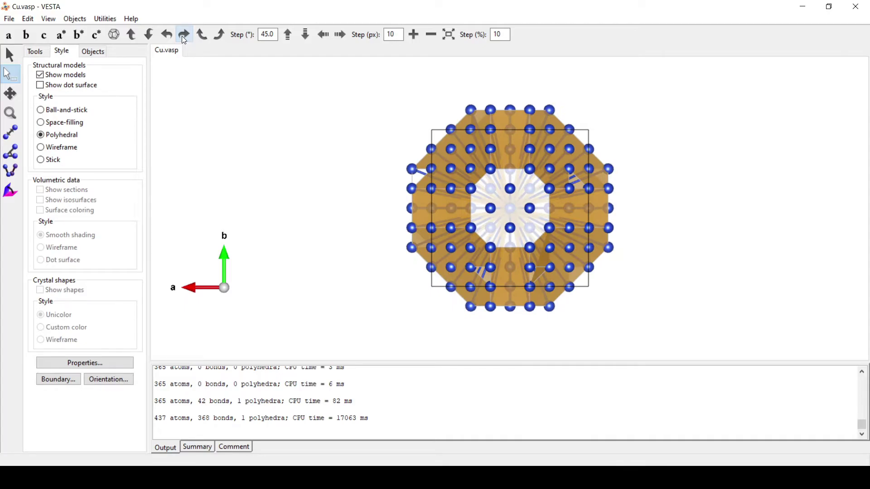
{"action": "left_click", "coordinate": [182, 36]}
{"action": "left_click", "coordinate": [182, 36]}
{"action": "left_click", "coordinate": [183, 36]}
{"action": "left_click", "coordinate": [182, 37]}
{"action": "left_click", "coordinate": [184, 40]}
{"action": "left_click", "coordinate": [184, 39]}
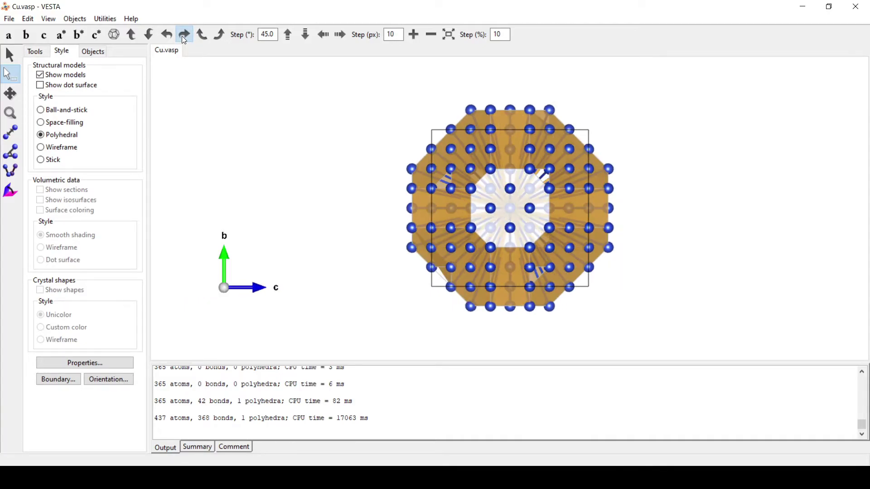
{"action": "left_click", "coordinate": [150, 36]}
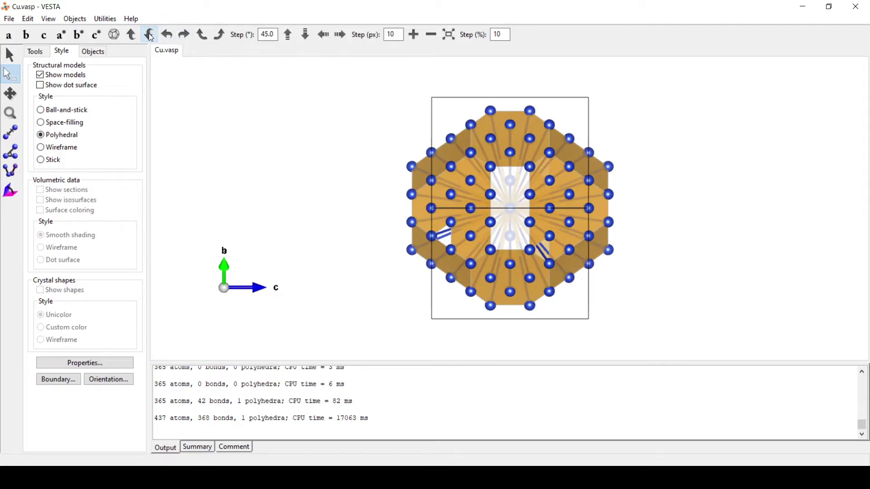
{"action": "left_click", "coordinate": [150, 36]}
{"action": "left_click", "coordinate": [150, 36]}
{"action": "left_click", "coordinate": [150, 37]}
{"action": "left_click", "coordinate": [150, 37]}
{"action": "left_click", "coordinate": [150, 36]}
{"action": "left_click", "coordinate": [150, 36]}
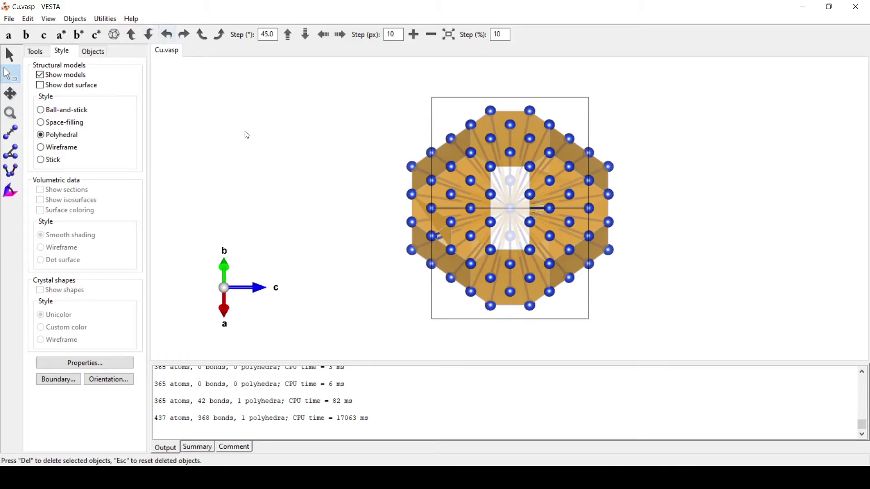
{"action": "left_click", "coordinate": [113, 34]}
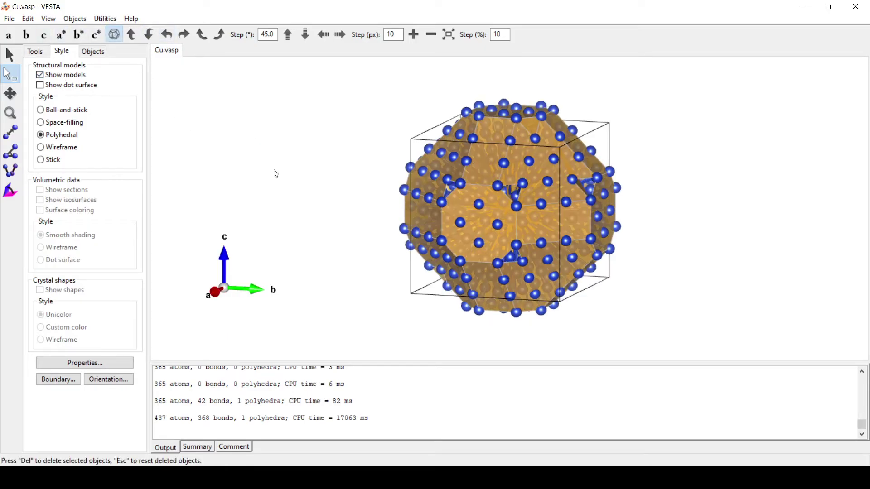
{"action": "left_click_drag", "start_coordinate": [327, 175], "coordinate": [352, 184]}
{"action": "left_click", "coordinate": [17, 62]}
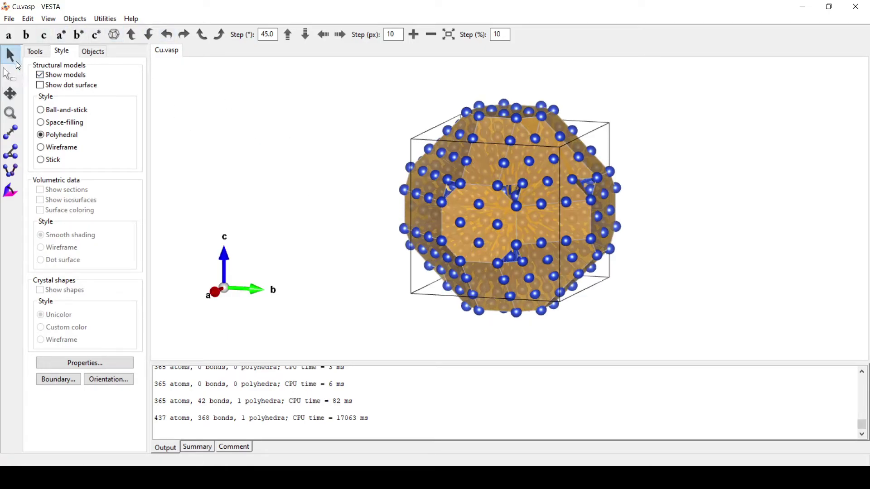
{"action": "left_click_drag", "start_coordinate": [276, 111], "coordinate": [602, 184]}
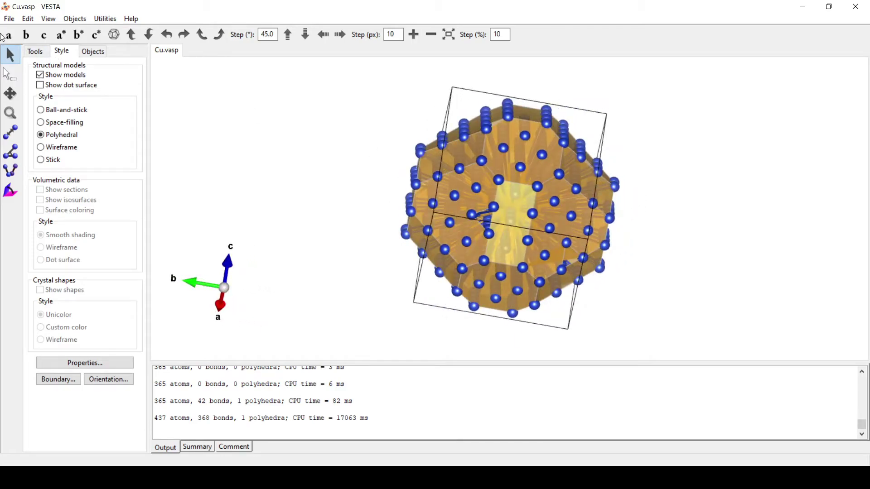
- Export the trimmed particle as an XYZ file named Cu_nanocluster.xyz, without saving the hidden atoms
{"action": "left_click", "coordinate": [9, 18]}
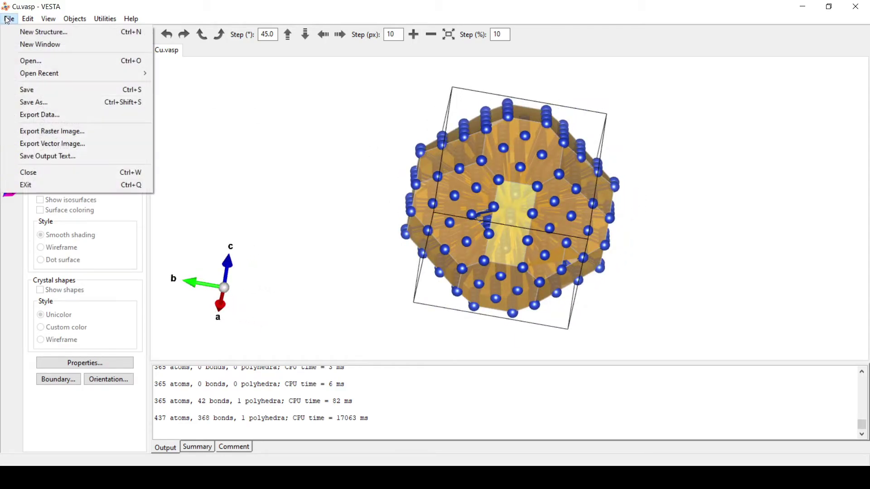
{"action": "left_click", "coordinate": [59, 116]}
{"action": "left_click", "coordinate": [117, 253]}
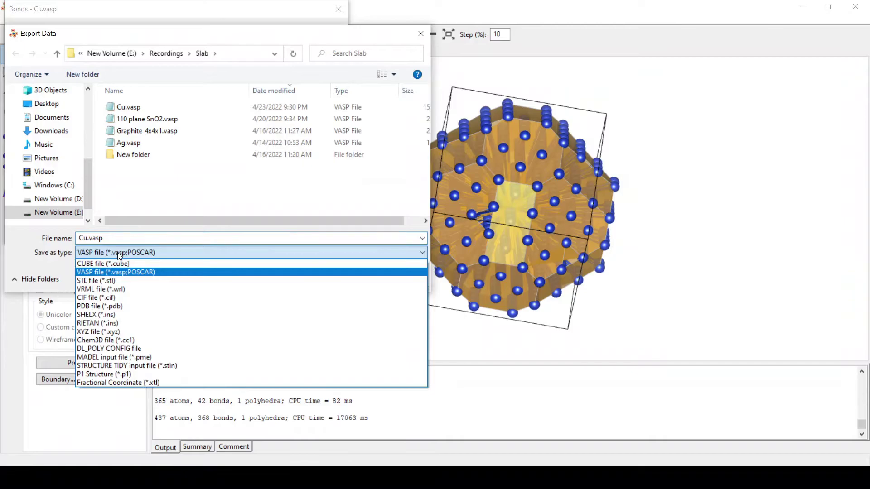
{"action": "left_click", "coordinate": [111, 333]}
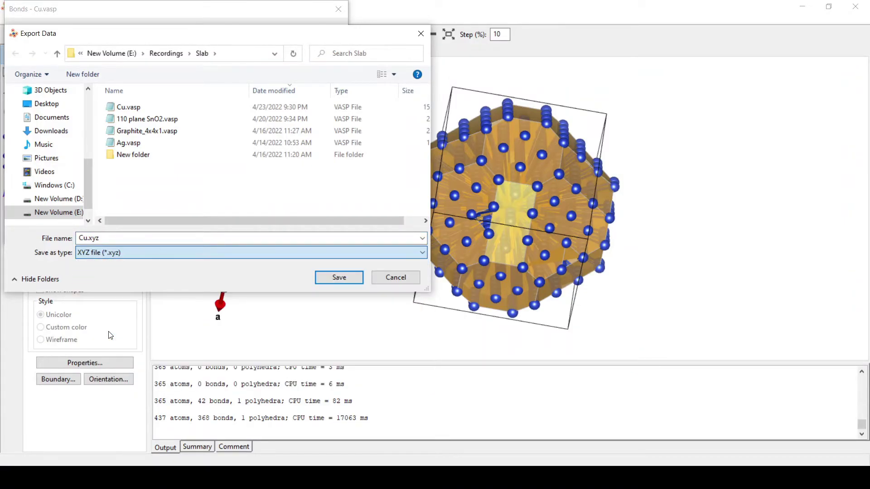
{"action": "double_click", "coordinate": [90, 239]}
{"action": "key", "text": "Left"}
{"action": "key", "text": "Right"}
{"action": "key", "text": "Right"}
{"action": "type", "text": "_nanocluster"}
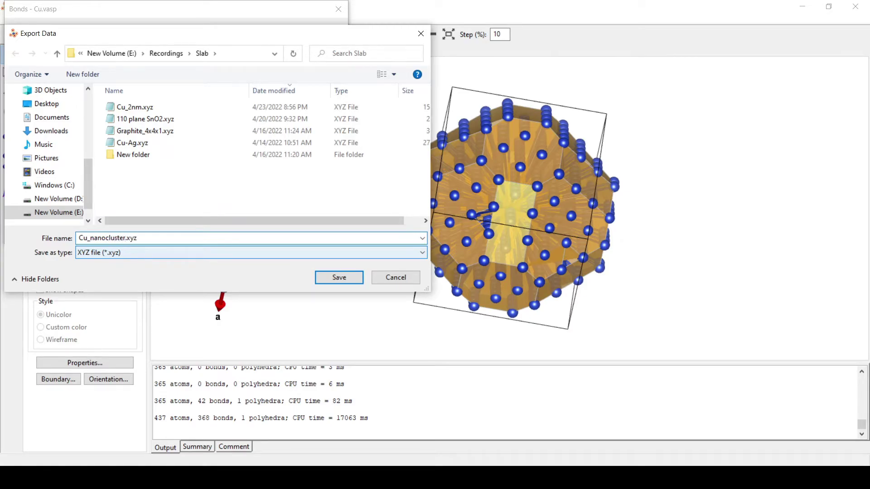
{"action": "left_click", "coordinate": [340, 280]}
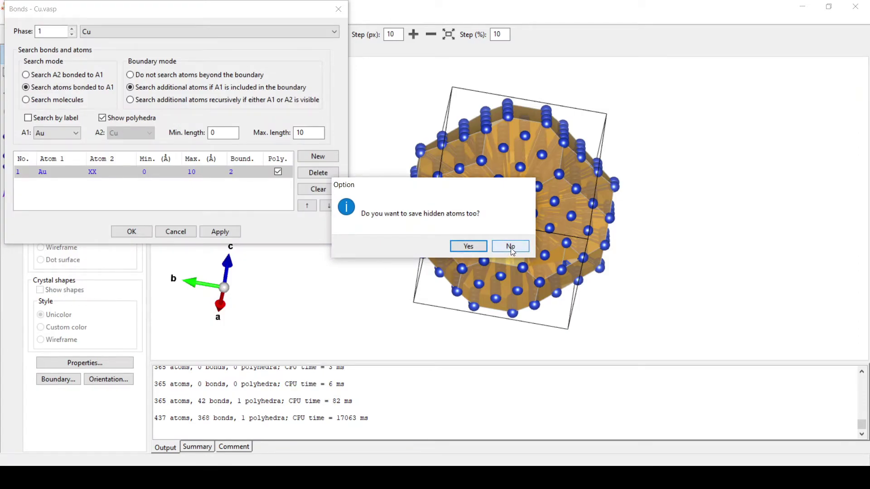
{"action": "left_click", "coordinate": [468, 246]}
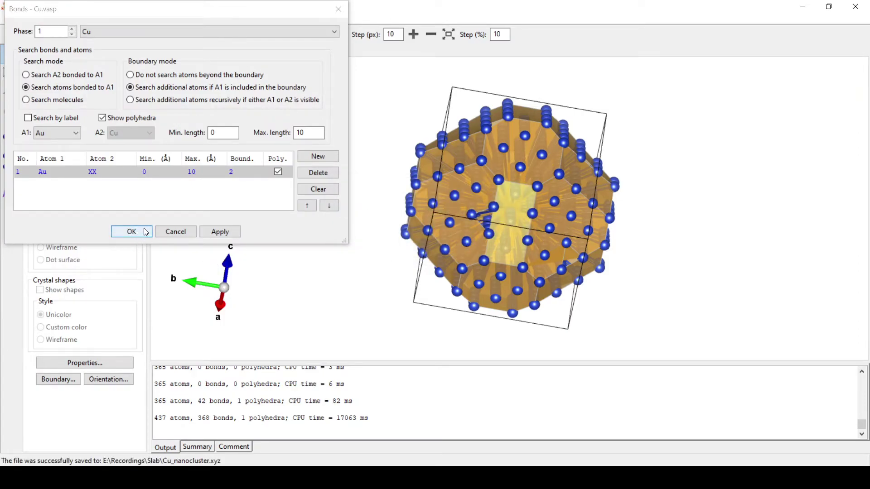
- Apply the bond settings, close Cu.vasp without saving its changes, and open the recent file Cu_nanocluster.xyz
{"action": "left_click", "coordinate": [226, 233]}
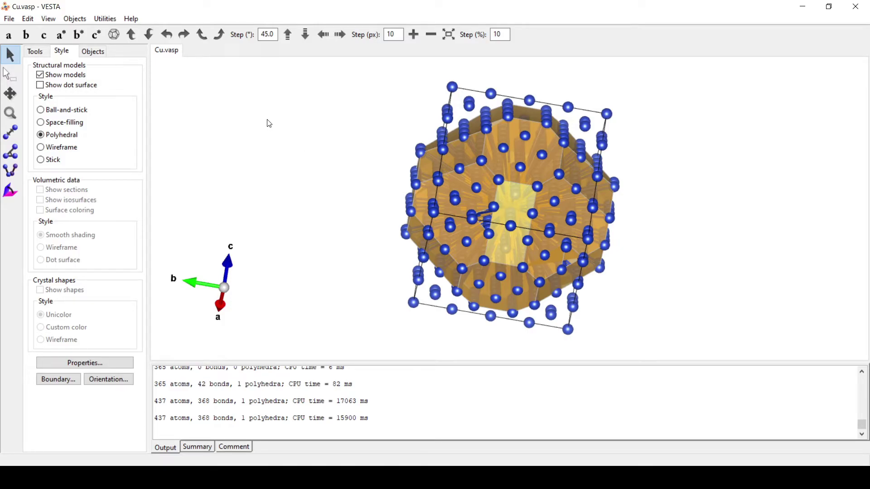
{"action": "key", "text": "ctrl+w"}
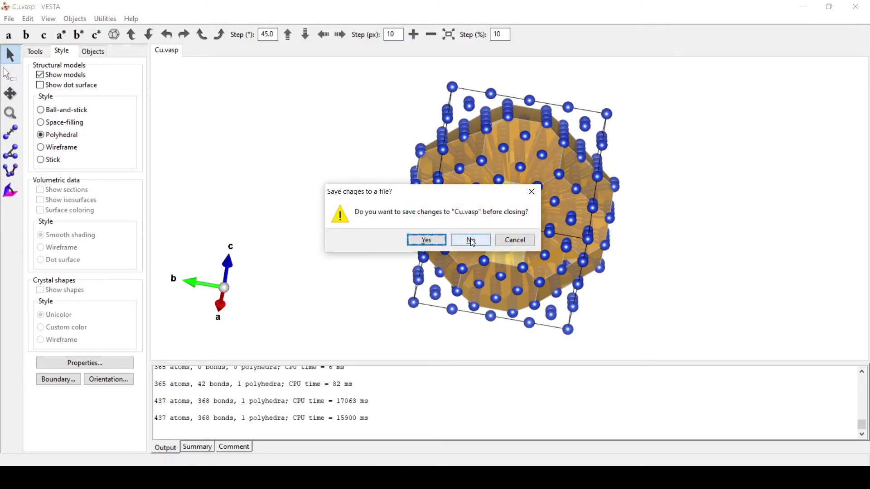
{"action": "left_click", "coordinate": [471, 240]}
{"action": "left_click", "coordinate": [11, 20]}
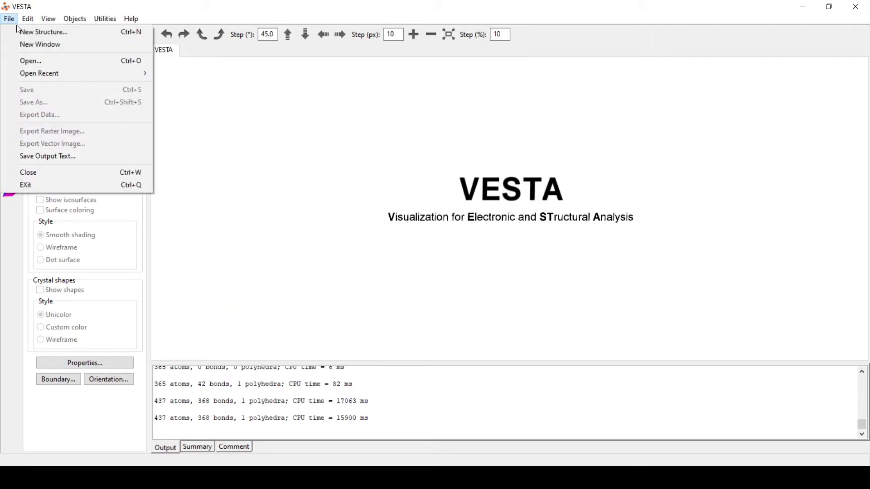
{"action": "mouse_move", "coordinate": [38, 74]}
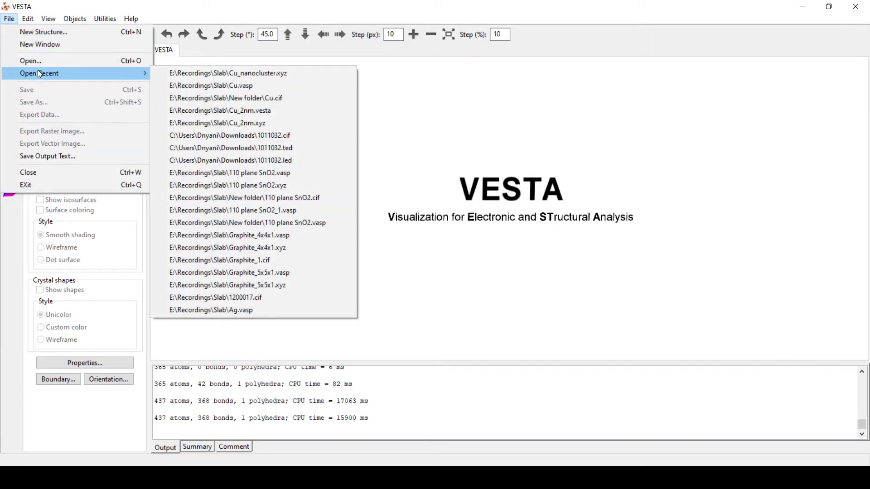
{"action": "left_click", "coordinate": [226, 76]}
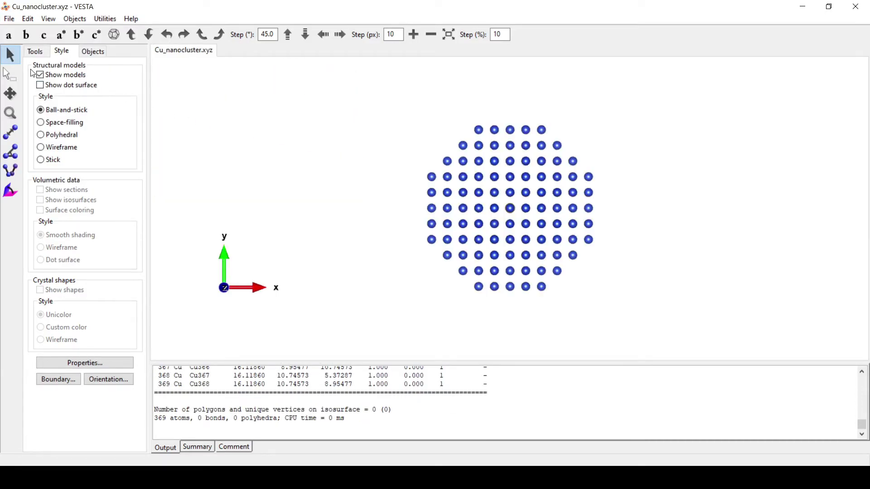
- Inspect the exported nanocluster from several sides and go through its structure parameters list down to the last atom
{"action": "left_click_drag", "start_coordinate": [287, 174], "coordinate": [591, 245]}
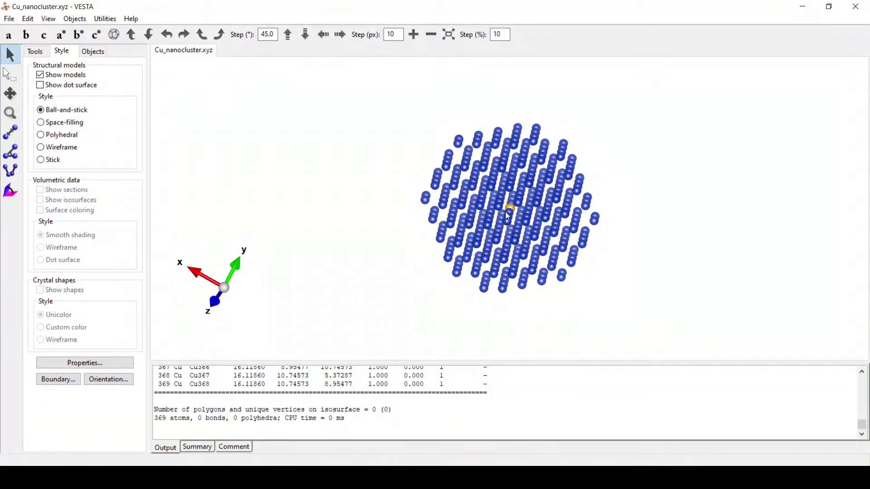
{"action": "left_click_drag", "start_coordinate": [266, 169], "coordinate": [308, 184]}
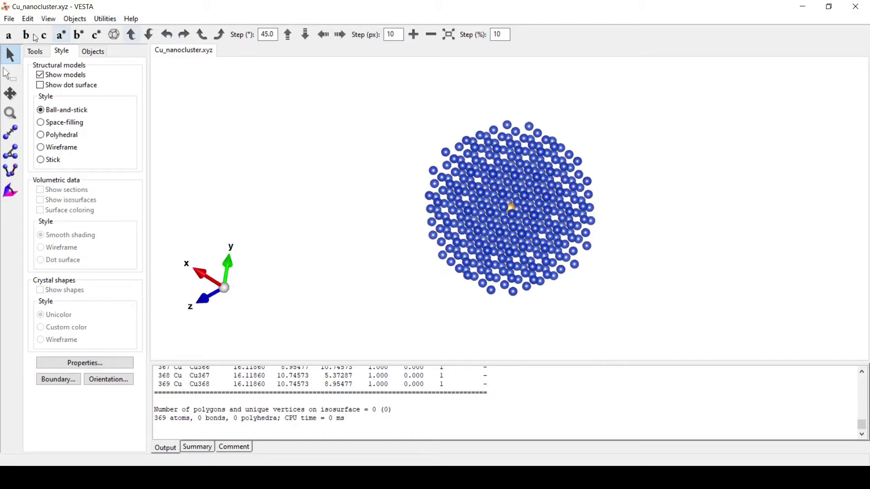
{"action": "left_click", "coordinate": [27, 19]}
{"action": "mouse_move", "coordinate": [67, 61]}
{"action": "left_click", "coordinate": [199, 86]}
{"action": "scroll", "coordinate": [158, 285], "scroll_direction": "down", "scroll_amount": 9}
{"action": "scroll", "coordinate": [165, 294], "scroll_direction": "down", "scroll_amount": 20}
{"action": "scroll", "coordinate": [166, 295], "scroll_direction": "down", "scroll_amount": 20}
{"action": "scroll", "coordinate": [168, 294], "scroll_direction": "down", "scroll_amount": 20}
{"action": "scroll", "coordinate": [167, 294], "scroll_direction": "down", "scroll_amount": 20}
{"action": "scroll", "coordinate": [167, 294], "scroll_direction": "down", "scroll_amount": 9}
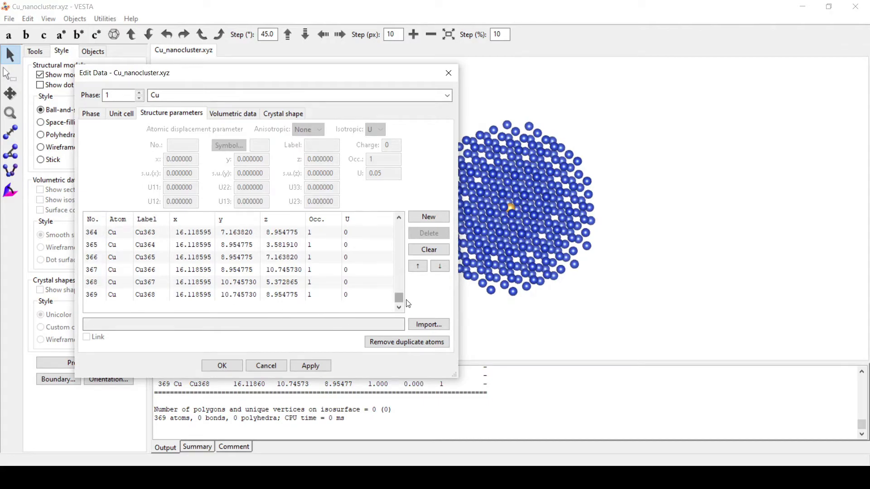
{"action": "left_click_drag", "start_coordinate": [397, 299], "coordinate": [409, 222]}
- Sort the atom list by label and change the gold atom's symbol to Cu and its label to Cu1
{"action": "left_click", "coordinate": [119, 220]}
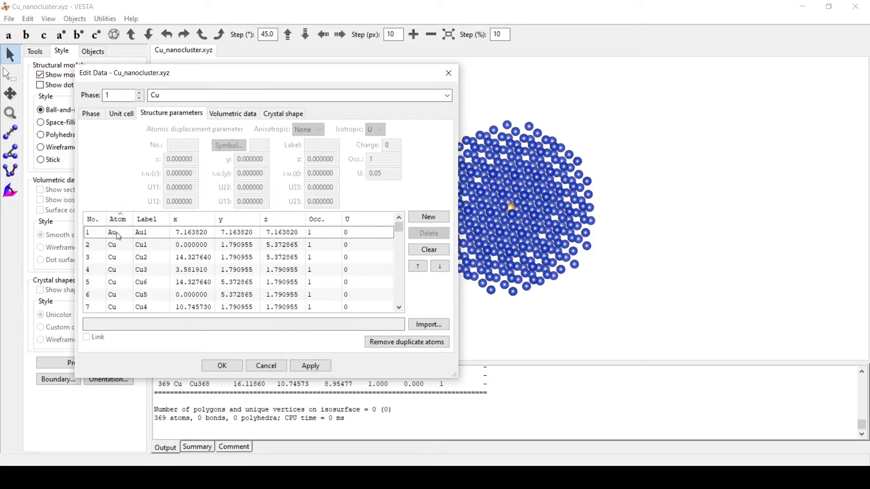
{"action": "left_click", "coordinate": [311, 232]}
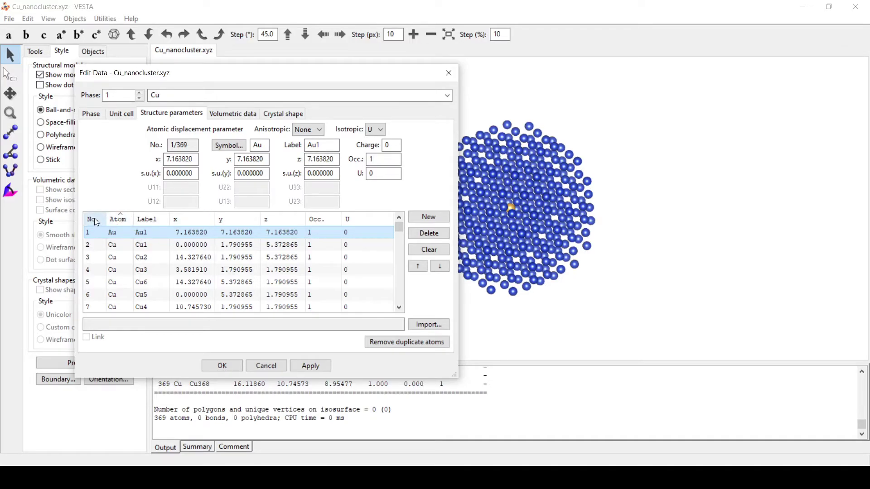
{"action": "left_click", "coordinate": [147, 222]}
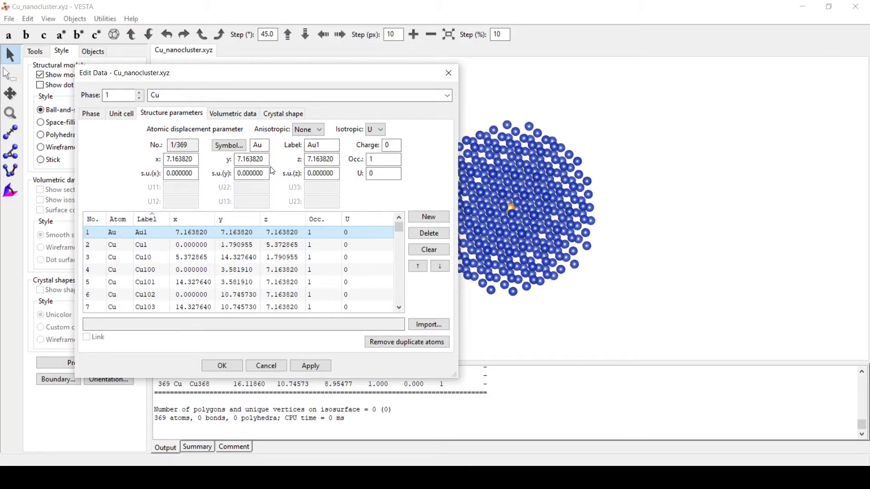
{"action": "left_click", "coordinate": [266, 146]}
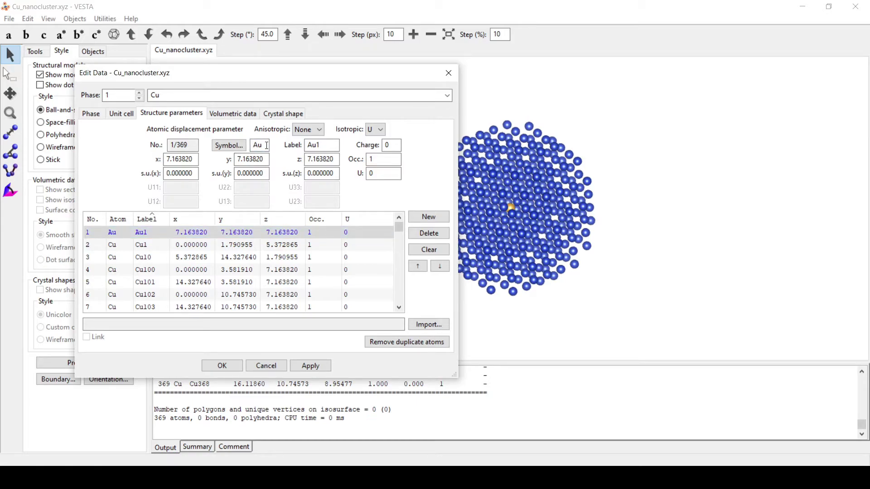
{"action": "left_click_drag", "start_coordinate": [263, 146], "coordinate": [254, 149]}
{"action": "type", "text": "C"}
{"action": "key", "text": "Tab"}
{"action": "type", "text": "Cu1"}
{"action": "left_click", "coordinate": [312, 365]}
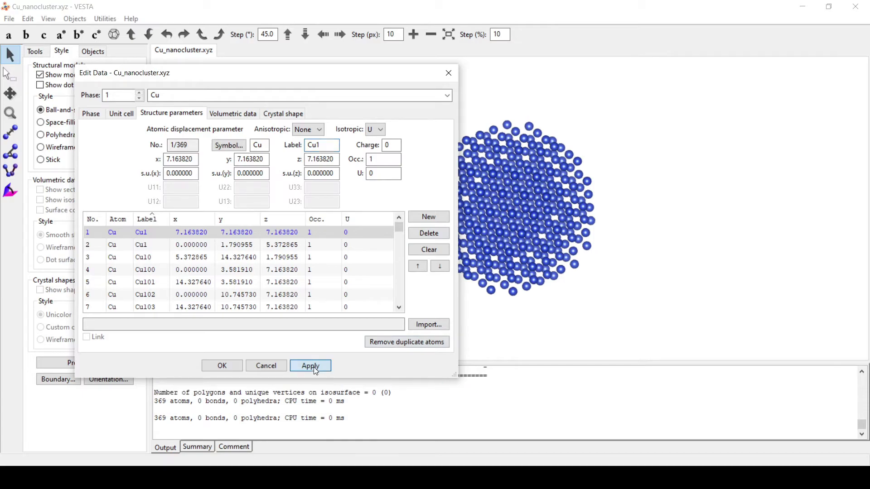
{"action": "left_click", "coordinate": [232, 368]}
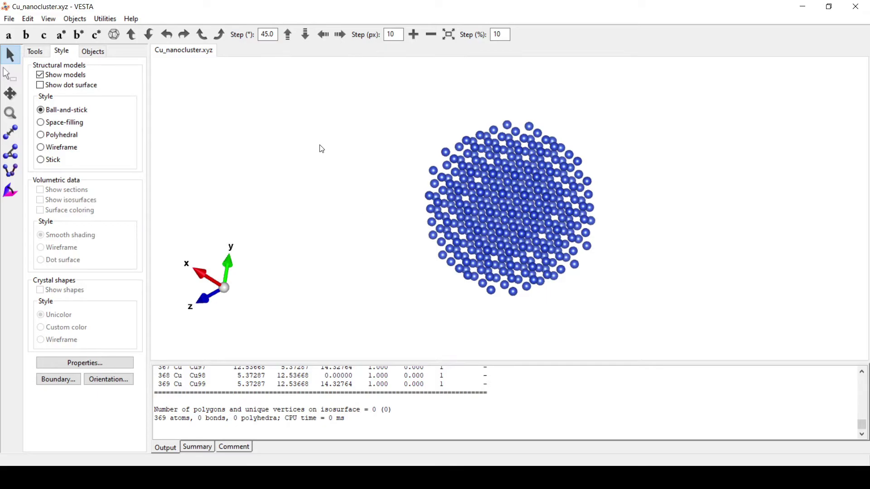
- Display the nanocluster in the space-filling style and view its facets from different directions
{"action": "left_click", "coordinate": [25, 39]}
{"action": "left_click_drag", "start_coordinate": [332, 229], "coordinate": [586, 183]}
{"action": "left_click", "coordinate": [55, 123]}
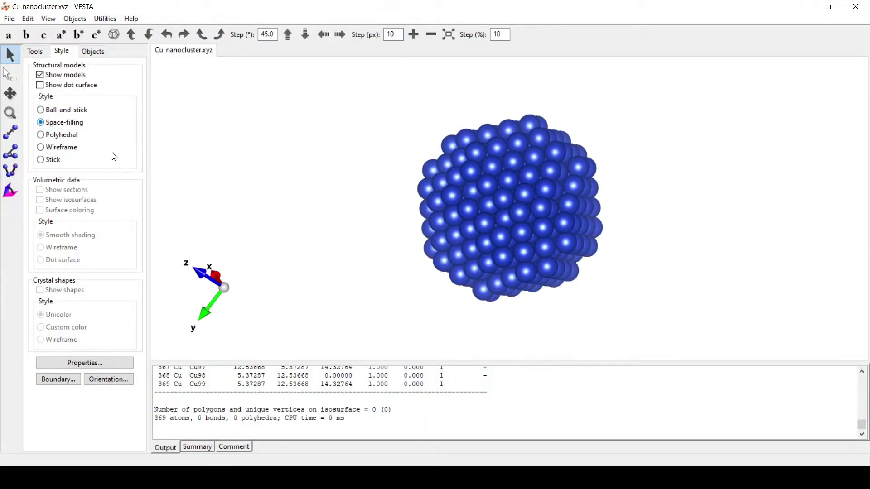
{"action": "left_click_drag", "start_coordinate": [369, 159], "coordinate": [394, 225]}
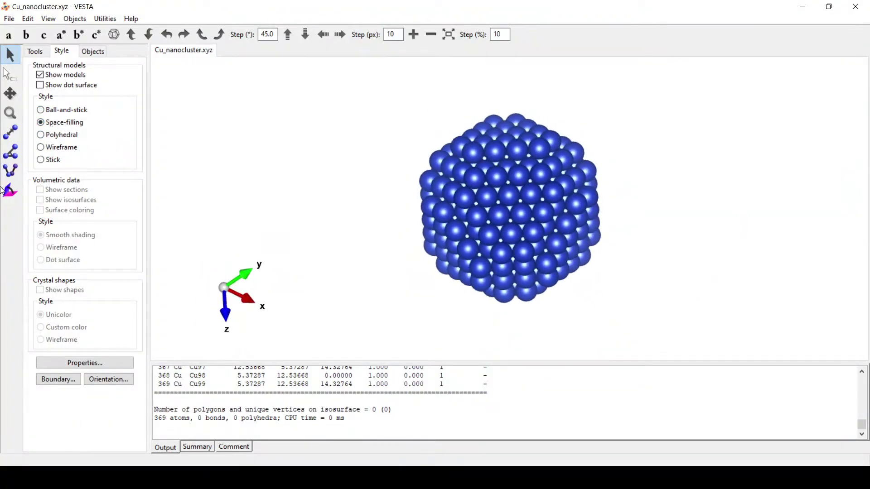
- Display the nanocluster in the polyhedral style and view it from another direction
{"action": "left_click", "coordinate": [63, 134]}
{"action": "left_click_drag", "start_coordinate": [256, 169], "coordinate": [734, 198]}
{"action": "left_click", "coordinate": [30, 20]}
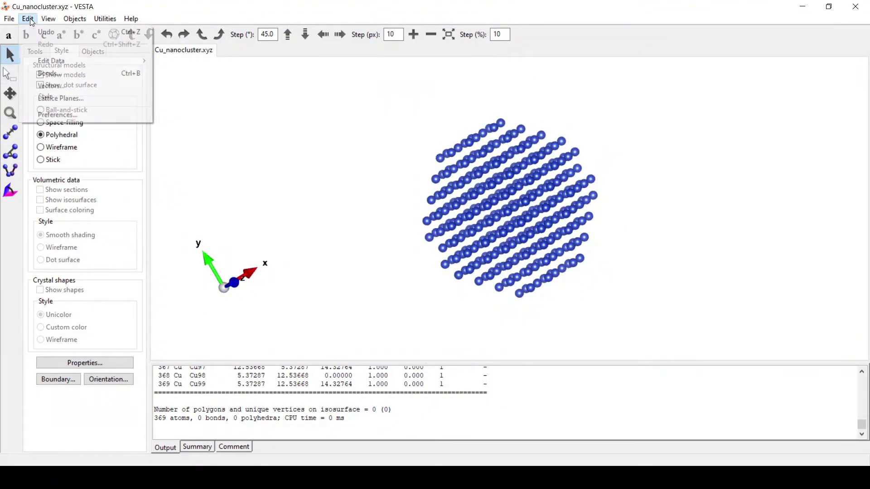
{"action": "left_click", "coordinate": [51, 73]}
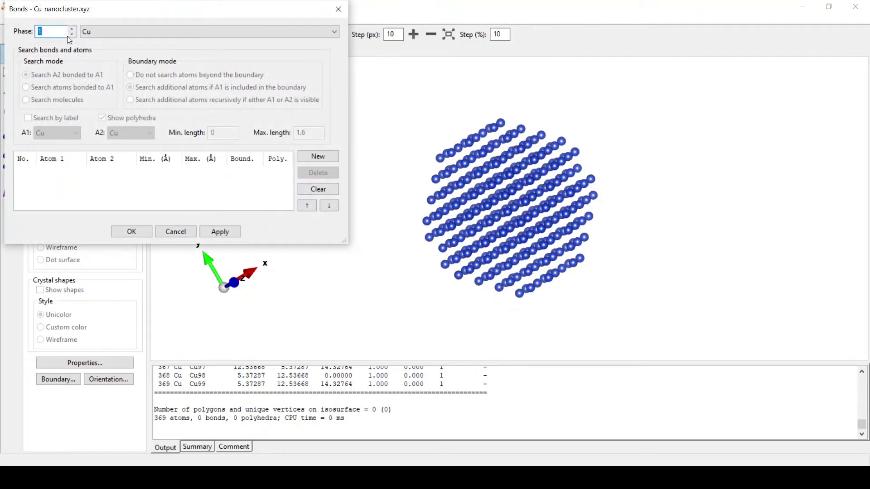
{"action": "left_click", "coordinate": [323, 156]}
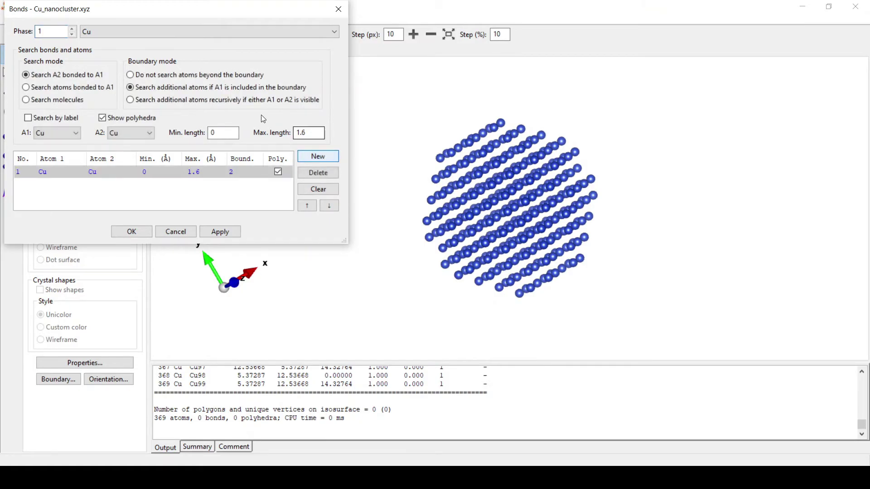
{"action": "left_click", "coordinate": [86, 88]}
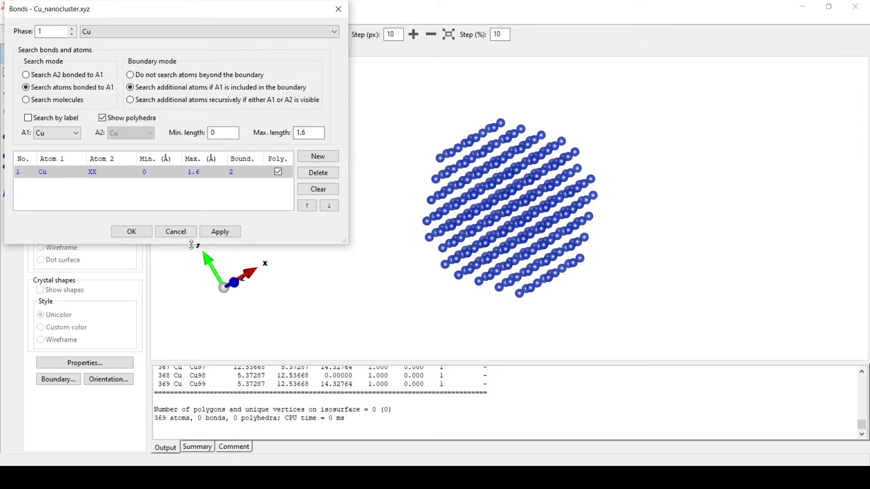
{"action": "left_click", "coordinate": [176, 232]}
- Measure the distance between the neighbouring atoms Cu311 and Cu322 on the nanocluster's outer edge and highlight the measured length
{"action": "left_click_drag", "start_coordinate": [363, 175], "coordinate": [430, 152]}
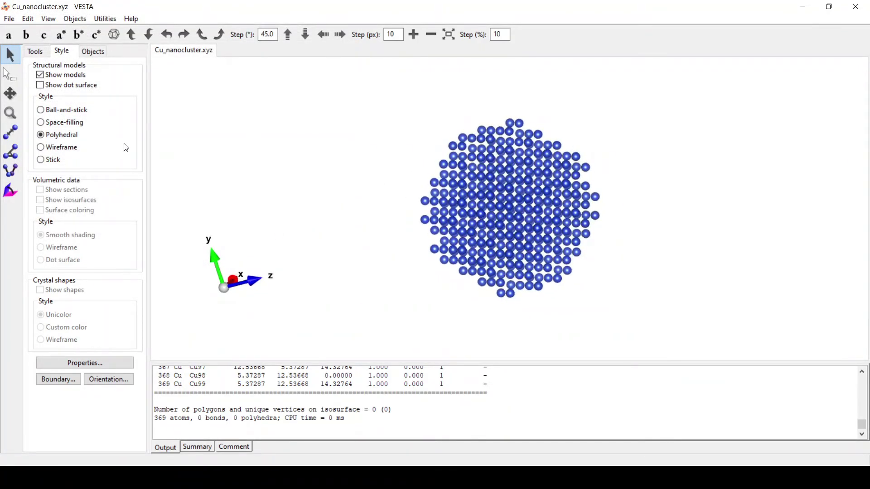
{"action": "left_click", "coordinate": [11, 139]}
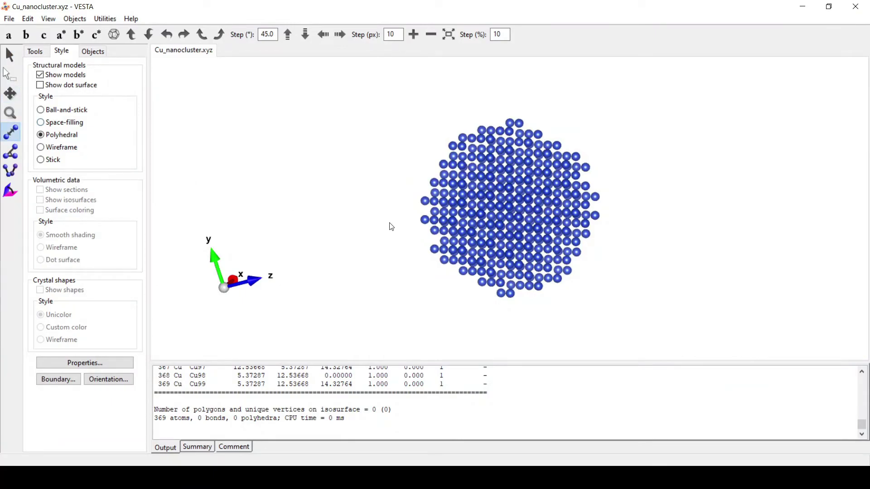
{"action": "scroll", "coordinate": [409, 222], "scroll_direction": "up", "scroll_amount": 4}
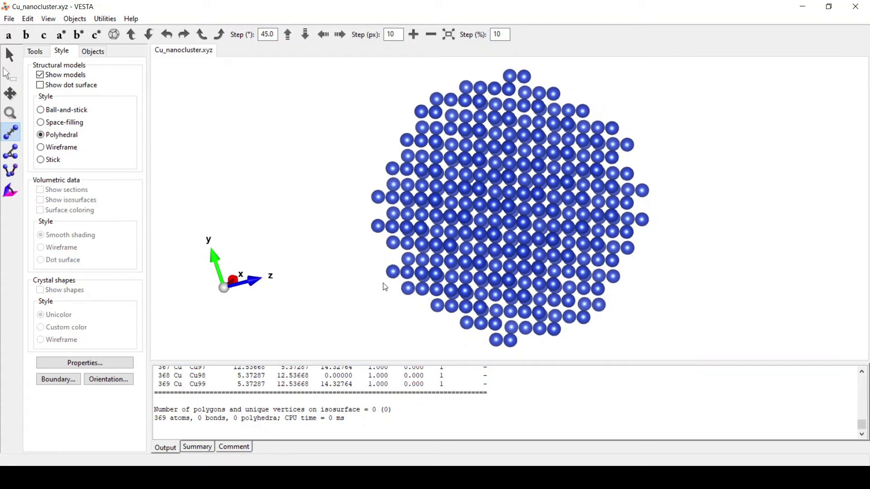
{"action": "left_click", "coordinate": [394, 273]}
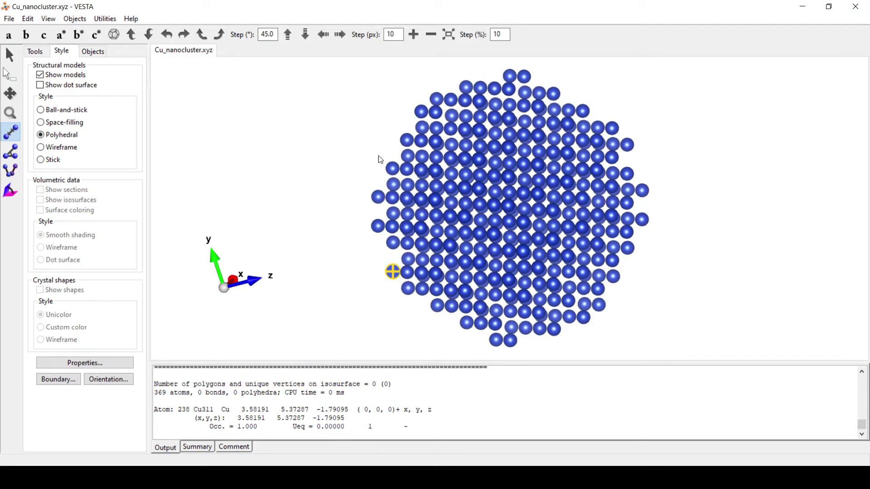
{"action": "left_click", "coordinate": [394, 243]}
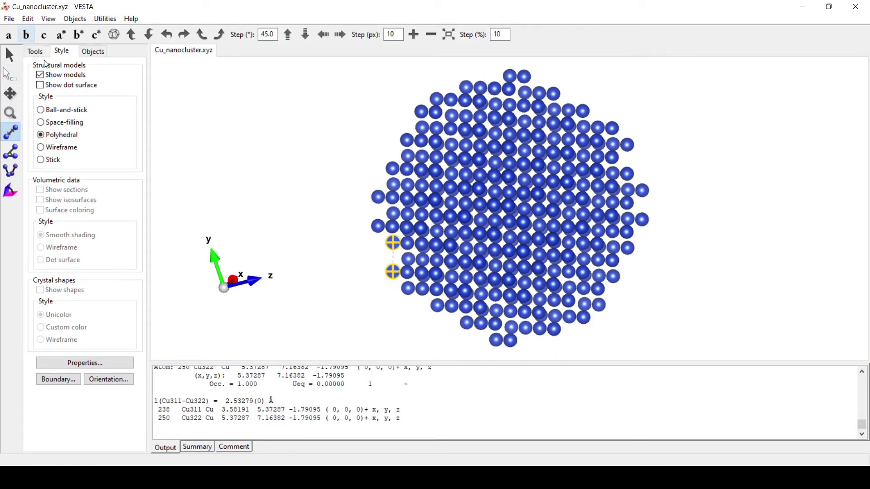
{"action": "left_click_drag", "start_coordinate": [230, 401], "coordinate": [255, 402]}
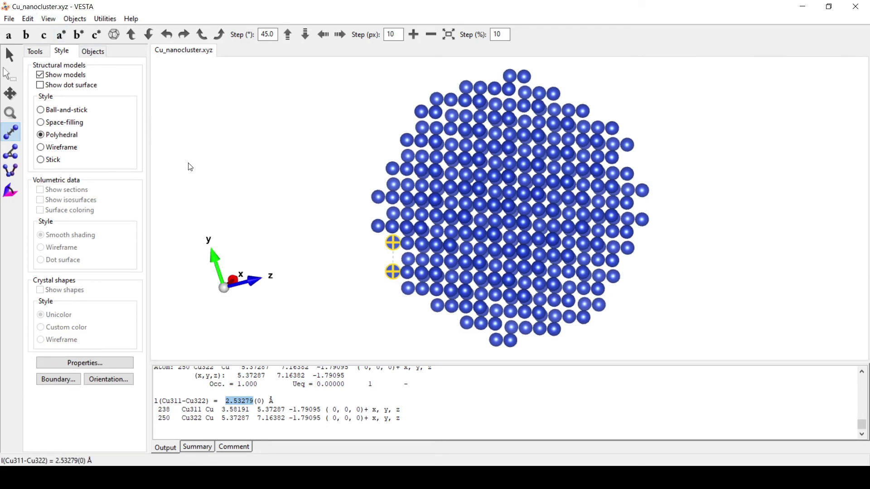
{"action": "left_click", "coordinate": [10, 55]}
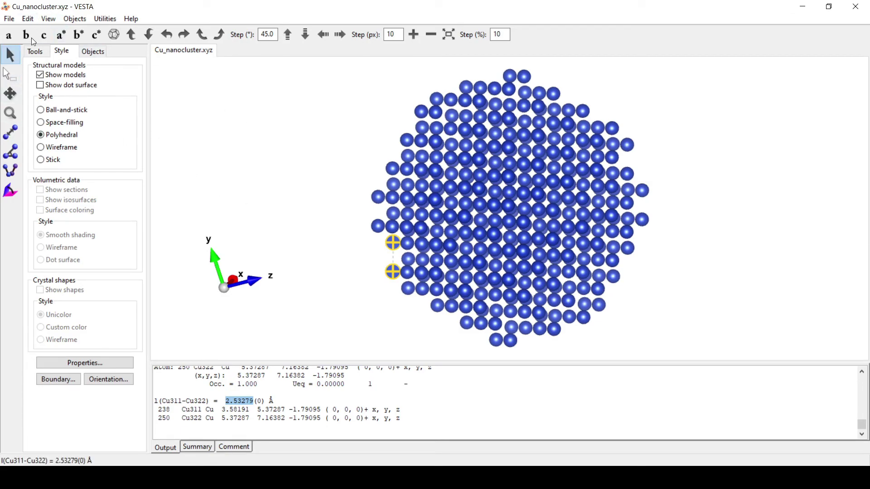
- Add a bond definition that searches for atoms bonded to Cu with a maximum length of 2.56 Å, and apply it
{"action": "left_click", "coordinate": [29, 19]}
{"action": "left_click", "coordinate": [49, 71]}
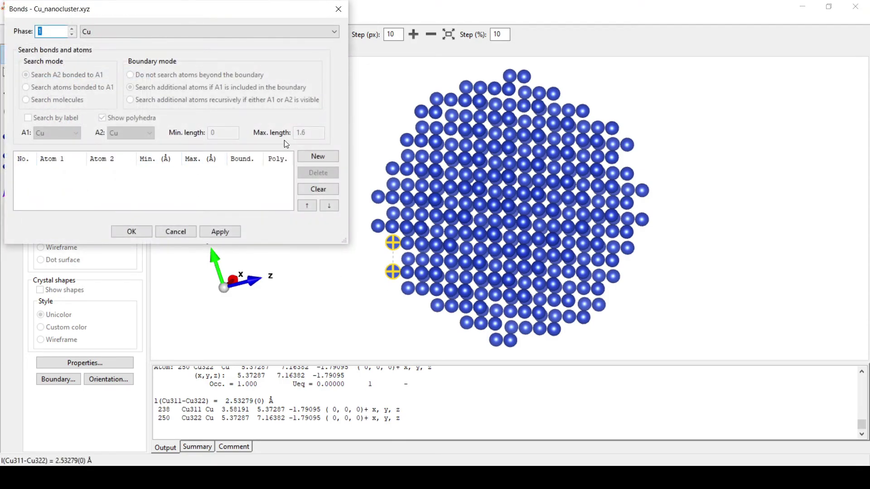
{"action": "left_click", "coordinate": [334, 157]}
{"action": "left_click", "coordinate": [39, 89]}
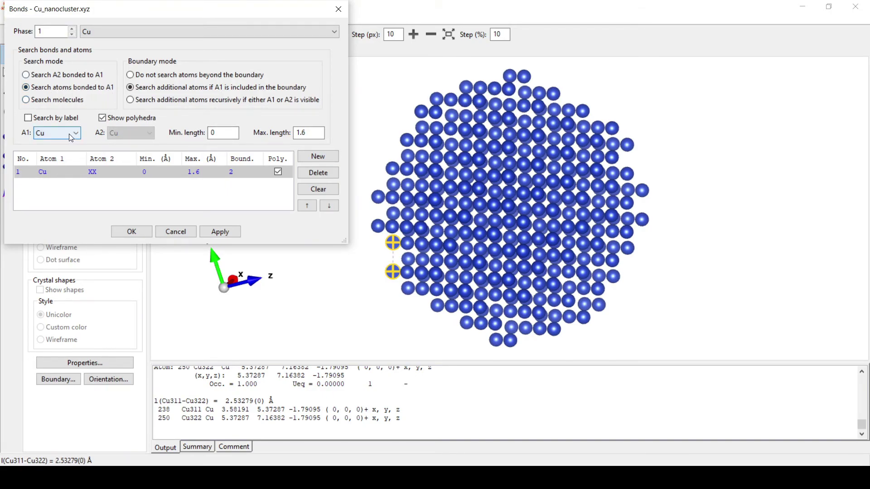
{"action": "key", "text": "Tab"}
{"action": "key", "text": "Tab"}
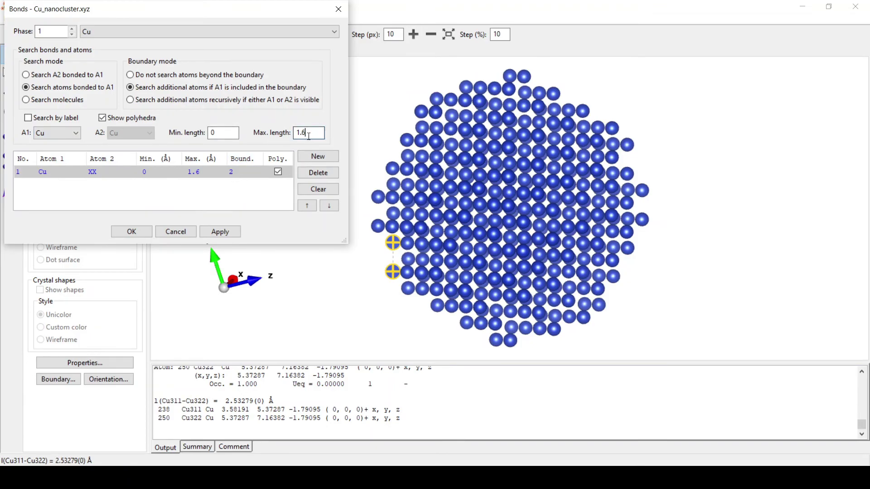
{"action": "type", "text": "2"}
{"action": "left_click", "coordinate": [222, 231]}
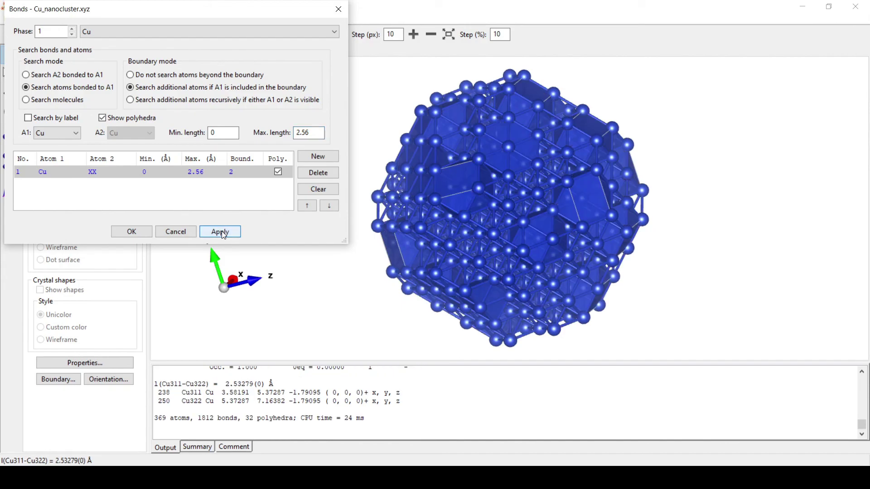
{"action": "left_click", "coordinate": [135, 233]}
- Compare the bonded nanocluster in the ball-and-stick, space-filling and polyhedral styles, finish with ball-and-stick, and view it from several directions
{"action": "left_click", "coordinate": [63, 110]}
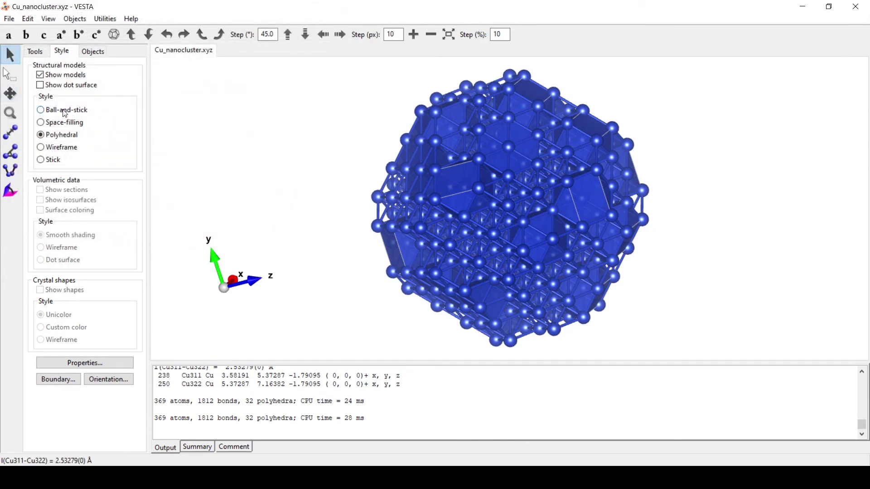
{"action": "left_click_drag", "start_coordinate": [239, 141], "coordinate": [363, 242]}
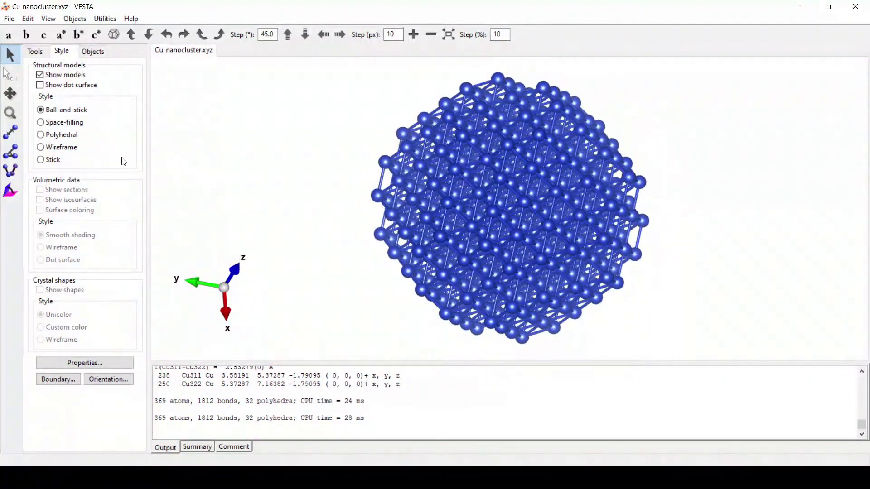
{"action": "left_click", "coordinate": [81, 124]}
{"action": "left_click", "coordinate": [68, 138]}
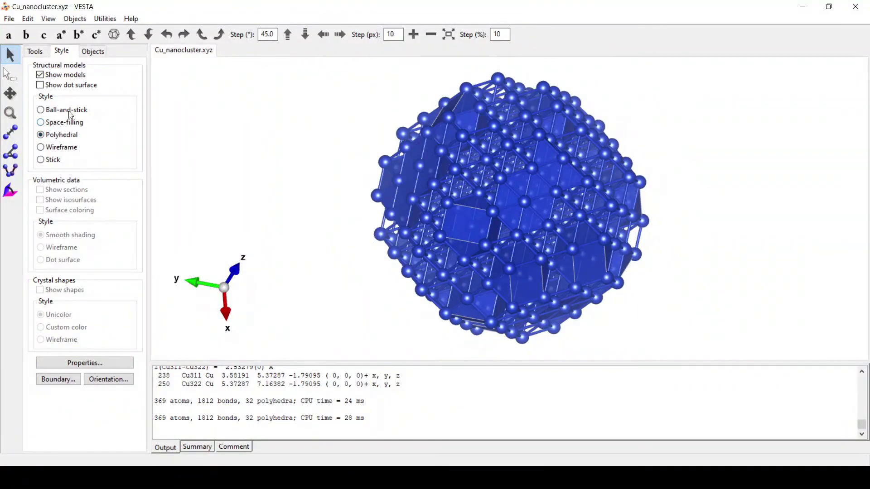
{"action": "left_click", "coordinate": [72, 112]}
{"action": "left_click_drag", "start_coordinate": [248, 183], "coordinate": [647, 276]}
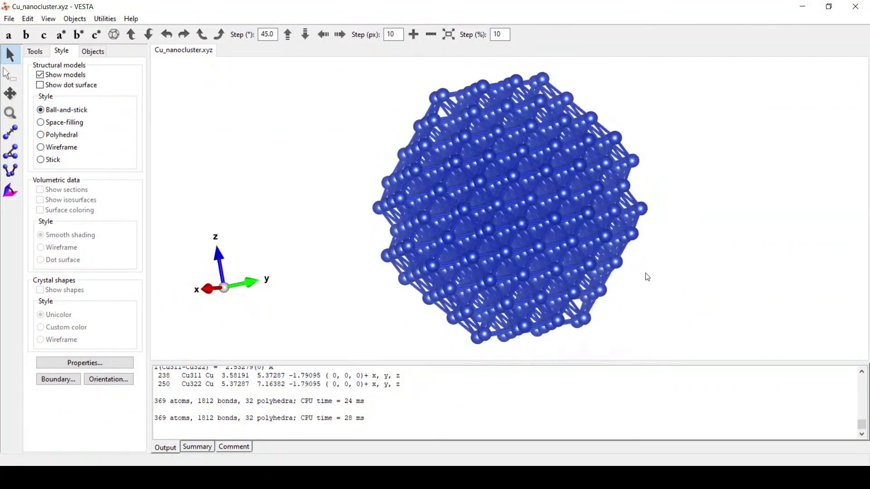